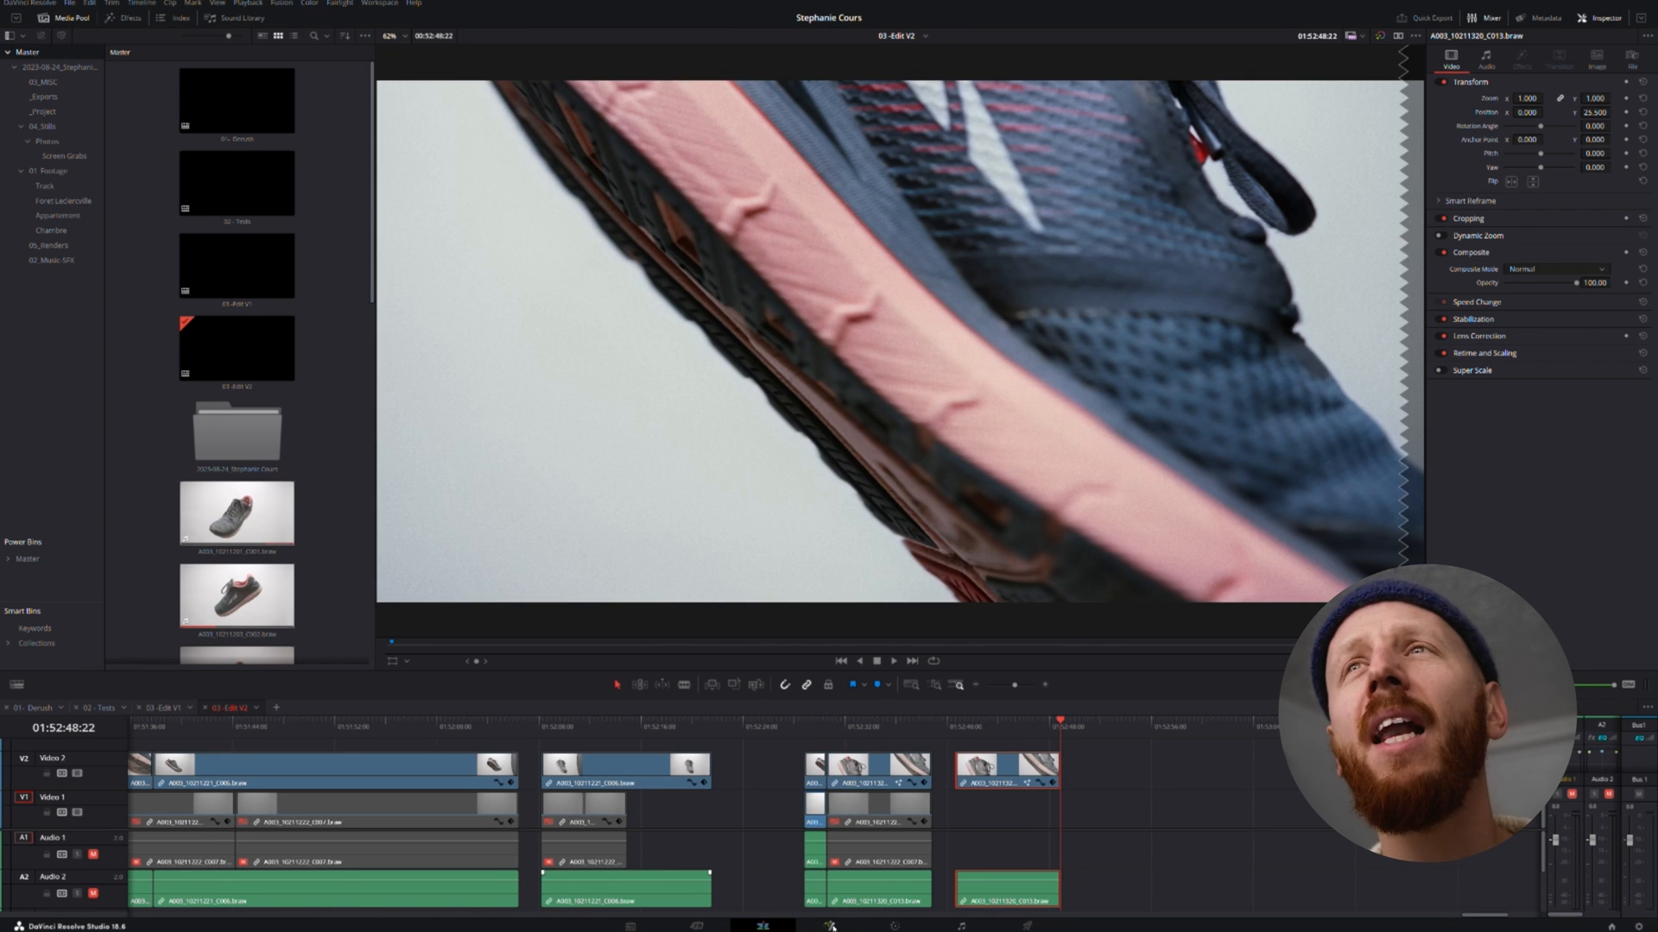
- Remove the existing Paint node from the selected shoe clip's Fusion composition and enlarge the viewer area
click(829, 925)
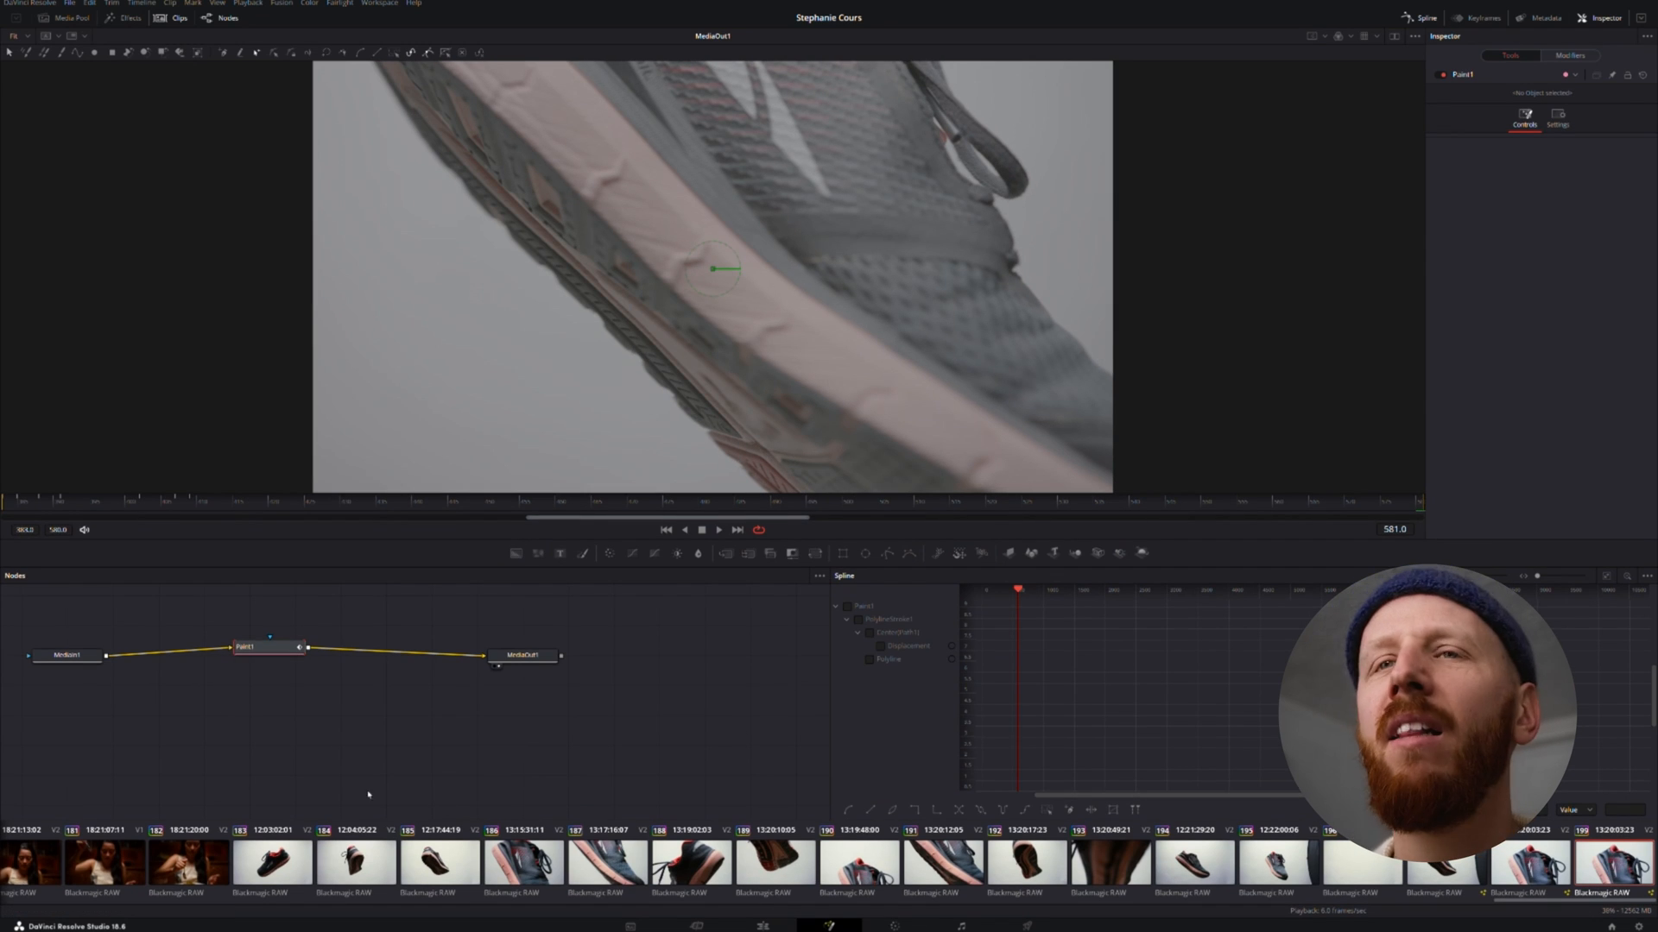
key(Delete)
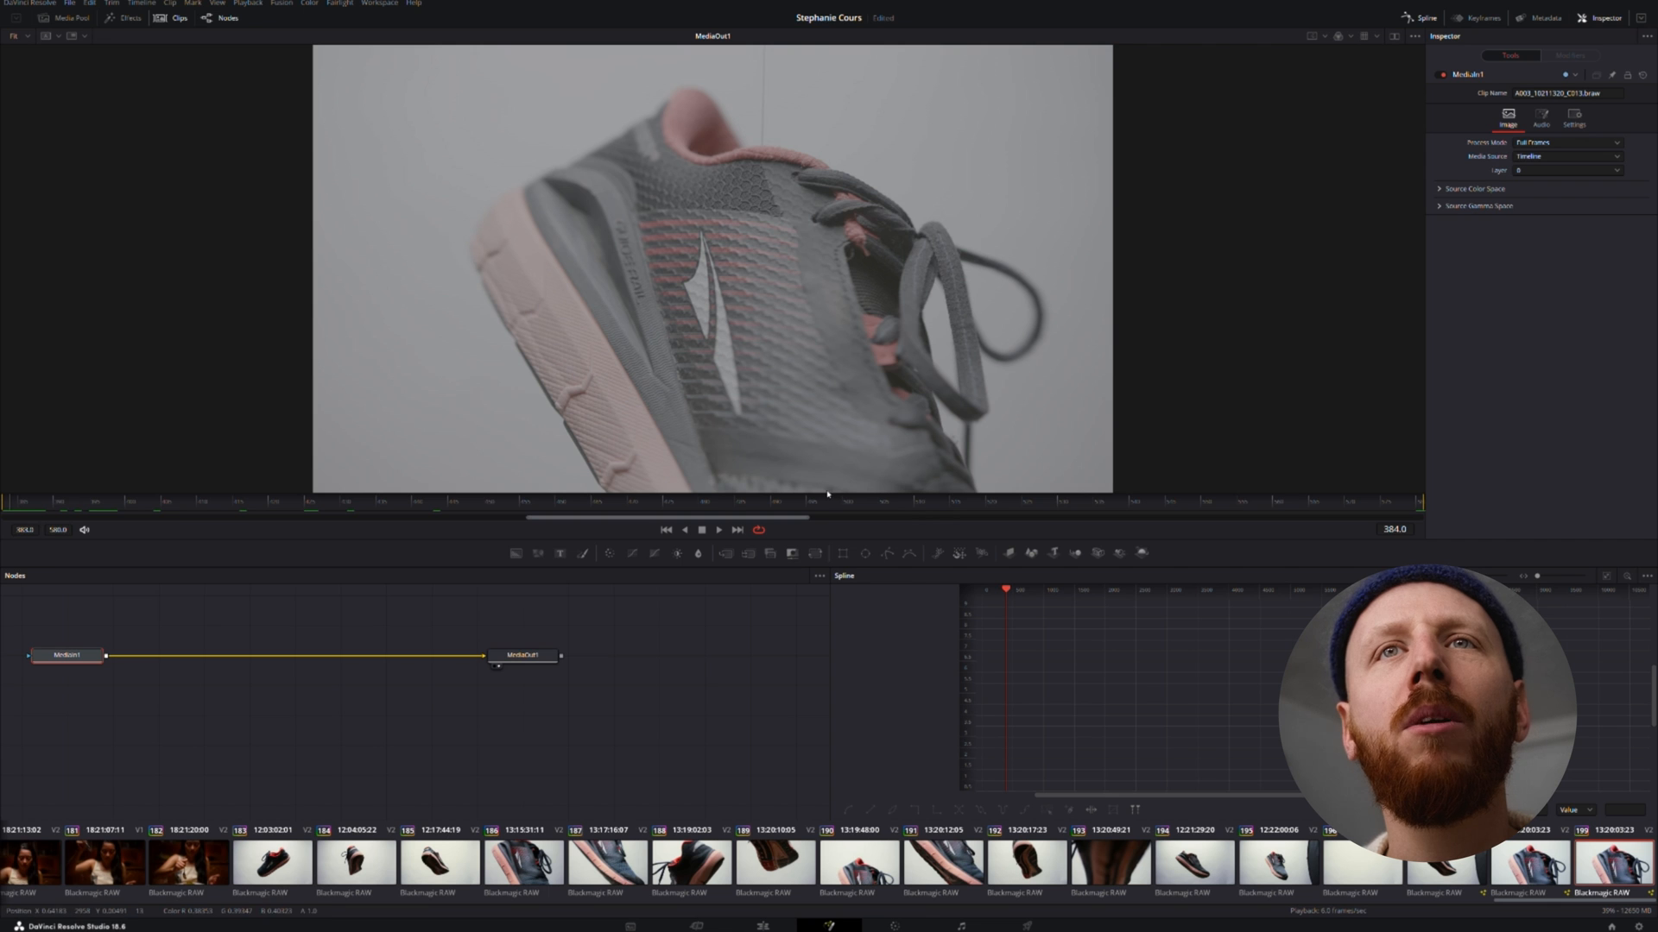
drag(827, 567, 827, 640)
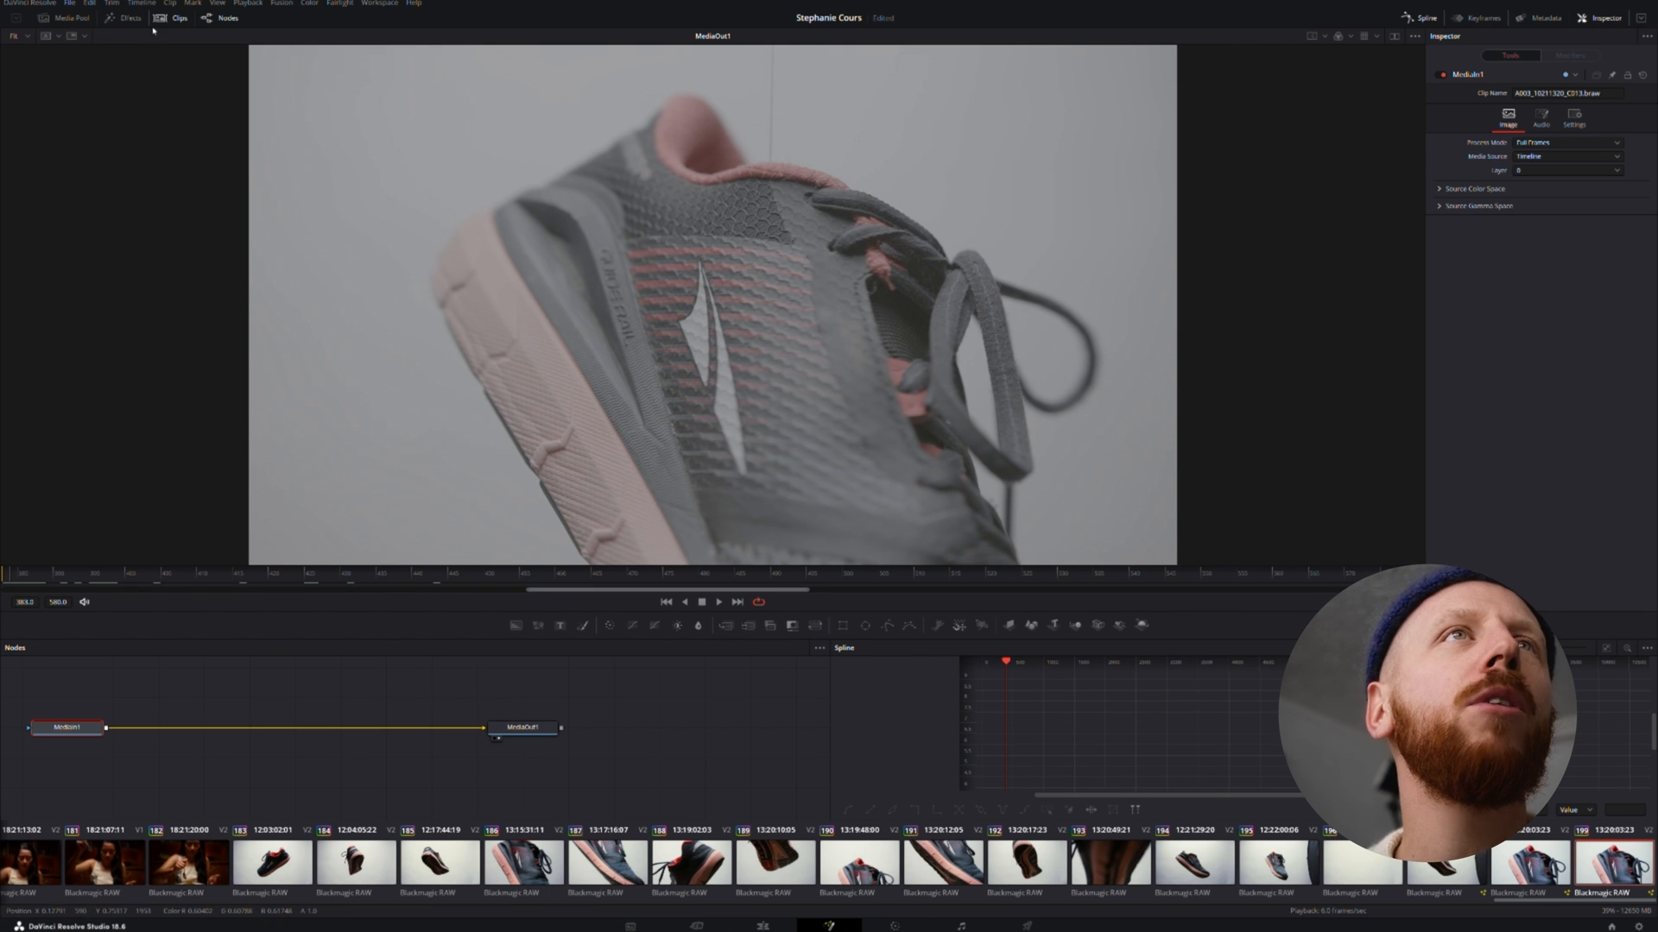
- Add a Paint node after MediaIn1 and draw a polyline stroke along the wire above the shoe in wire removal mode
click(585, 631)
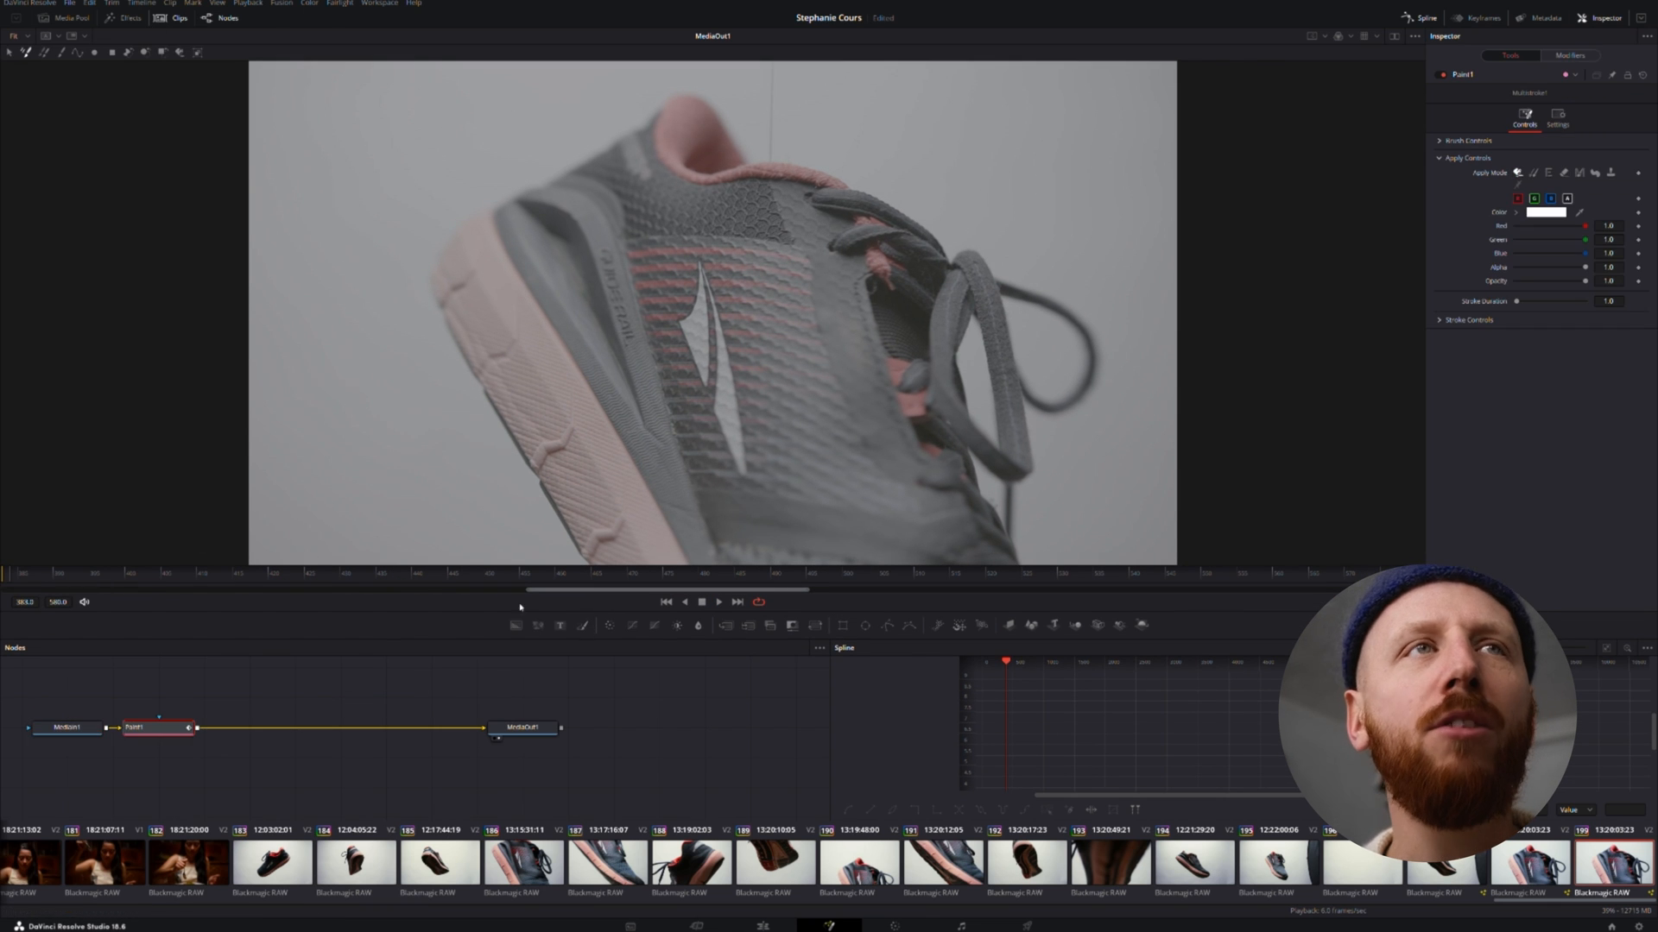
click(91, 51)
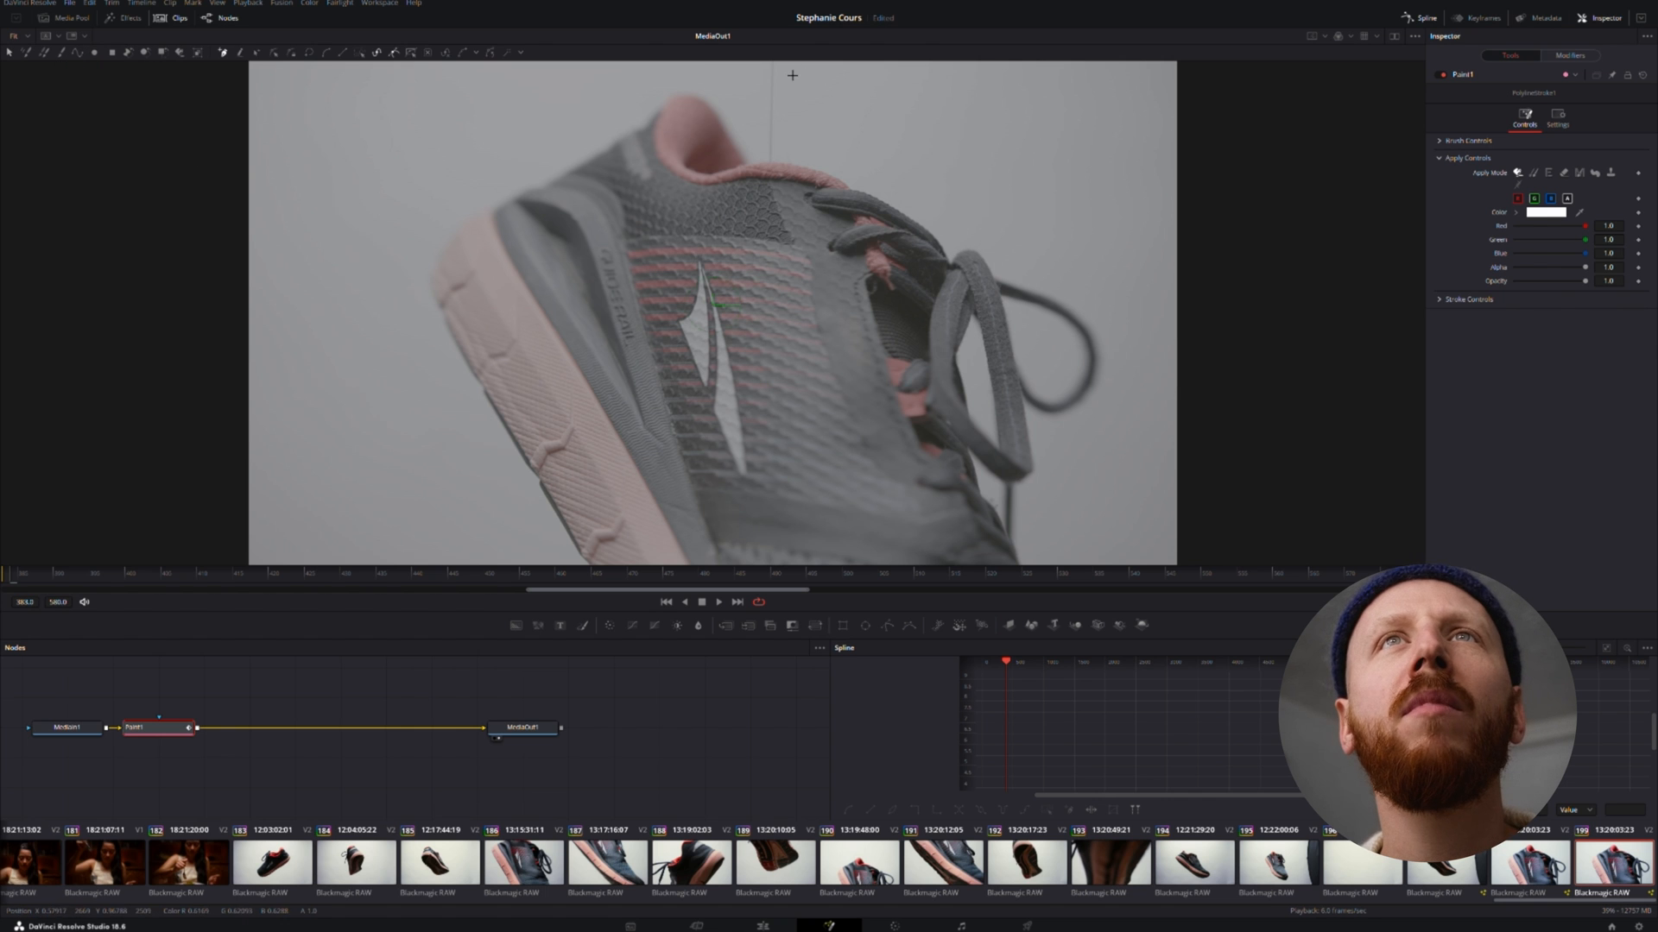
scroll(785, 100, down, 2)
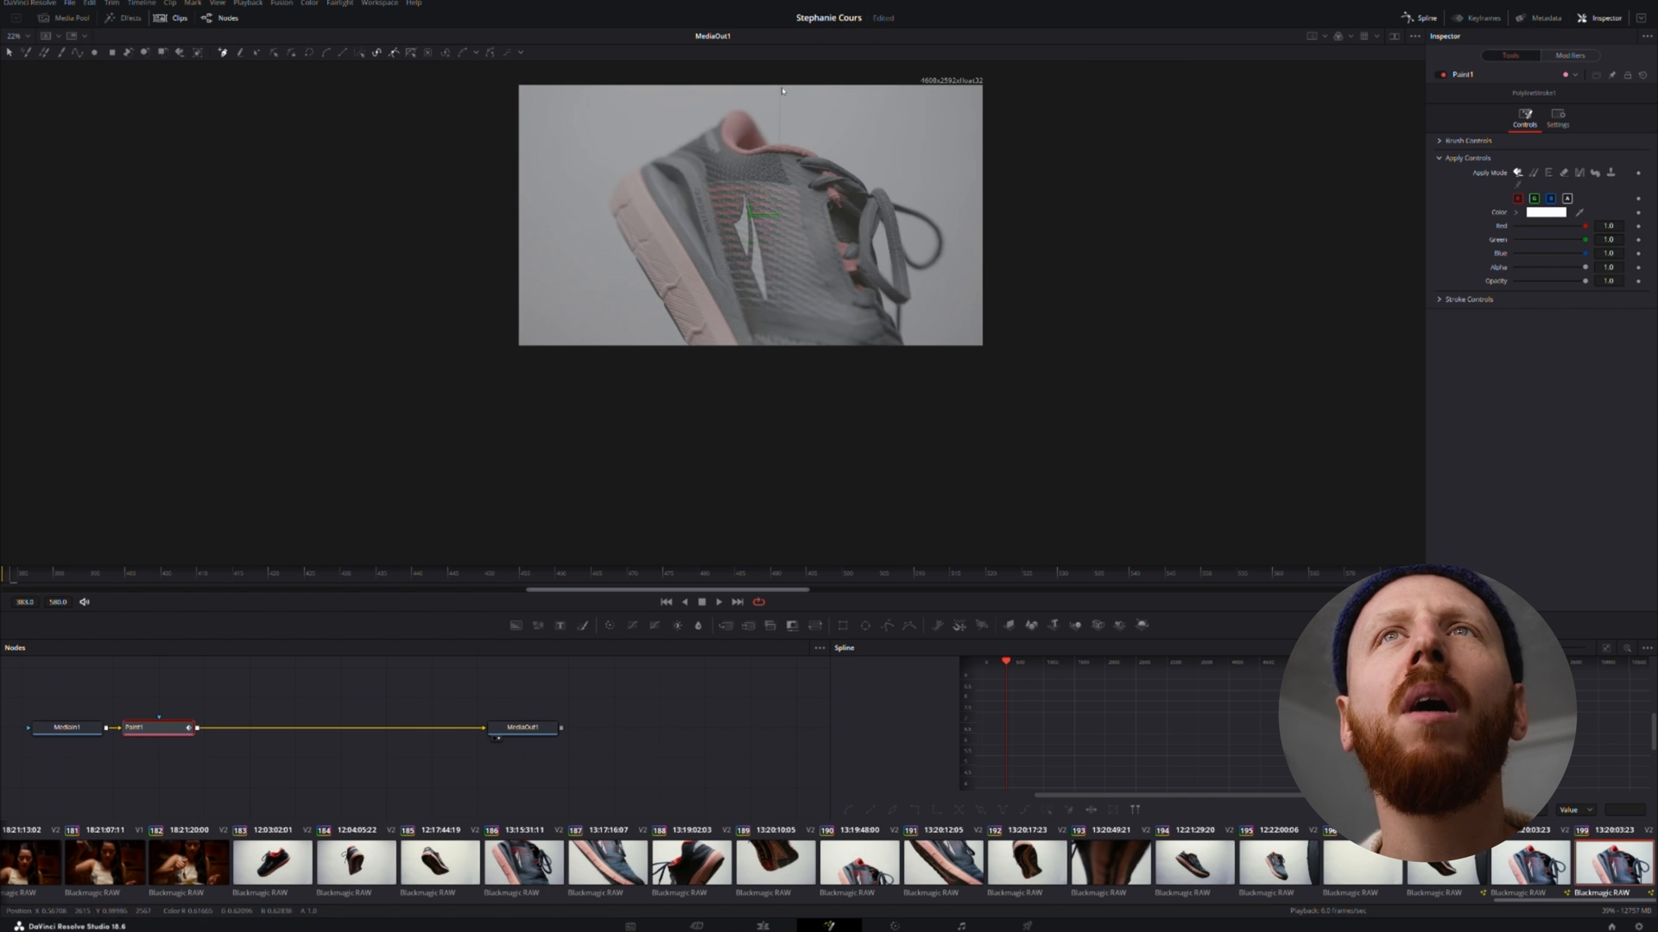
scroll(782, 90, up, 2)
click(1519, 184)
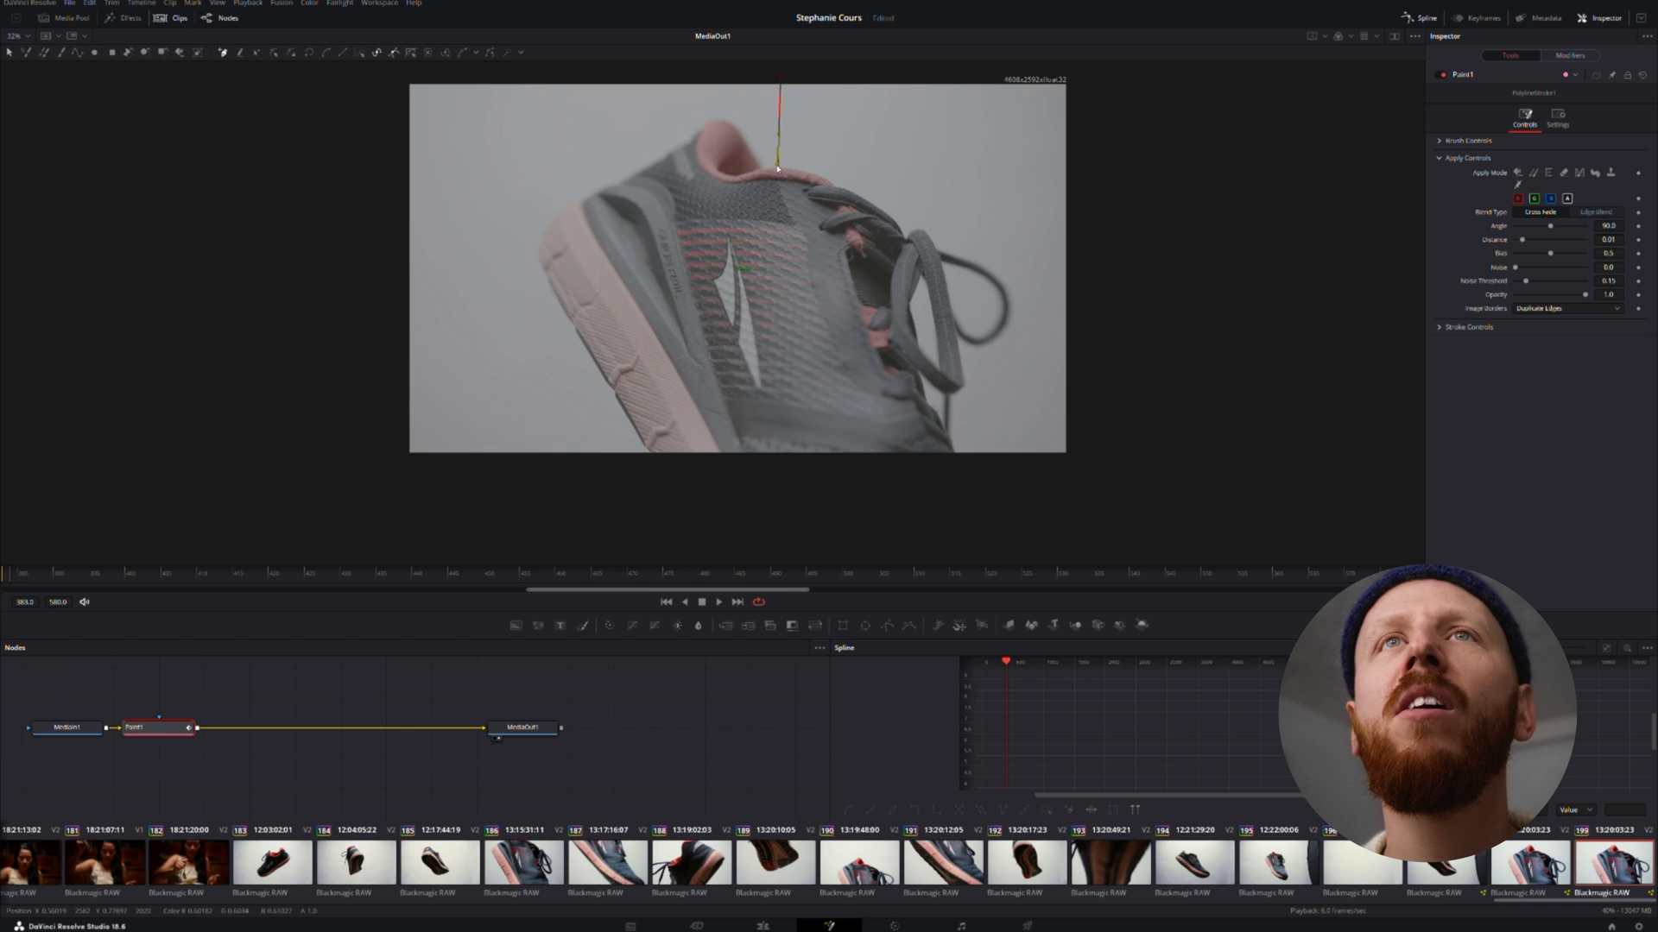
- Play the shoe clip on the Edit page to check the wire removal, then return to the clip's start
key(shift+4)
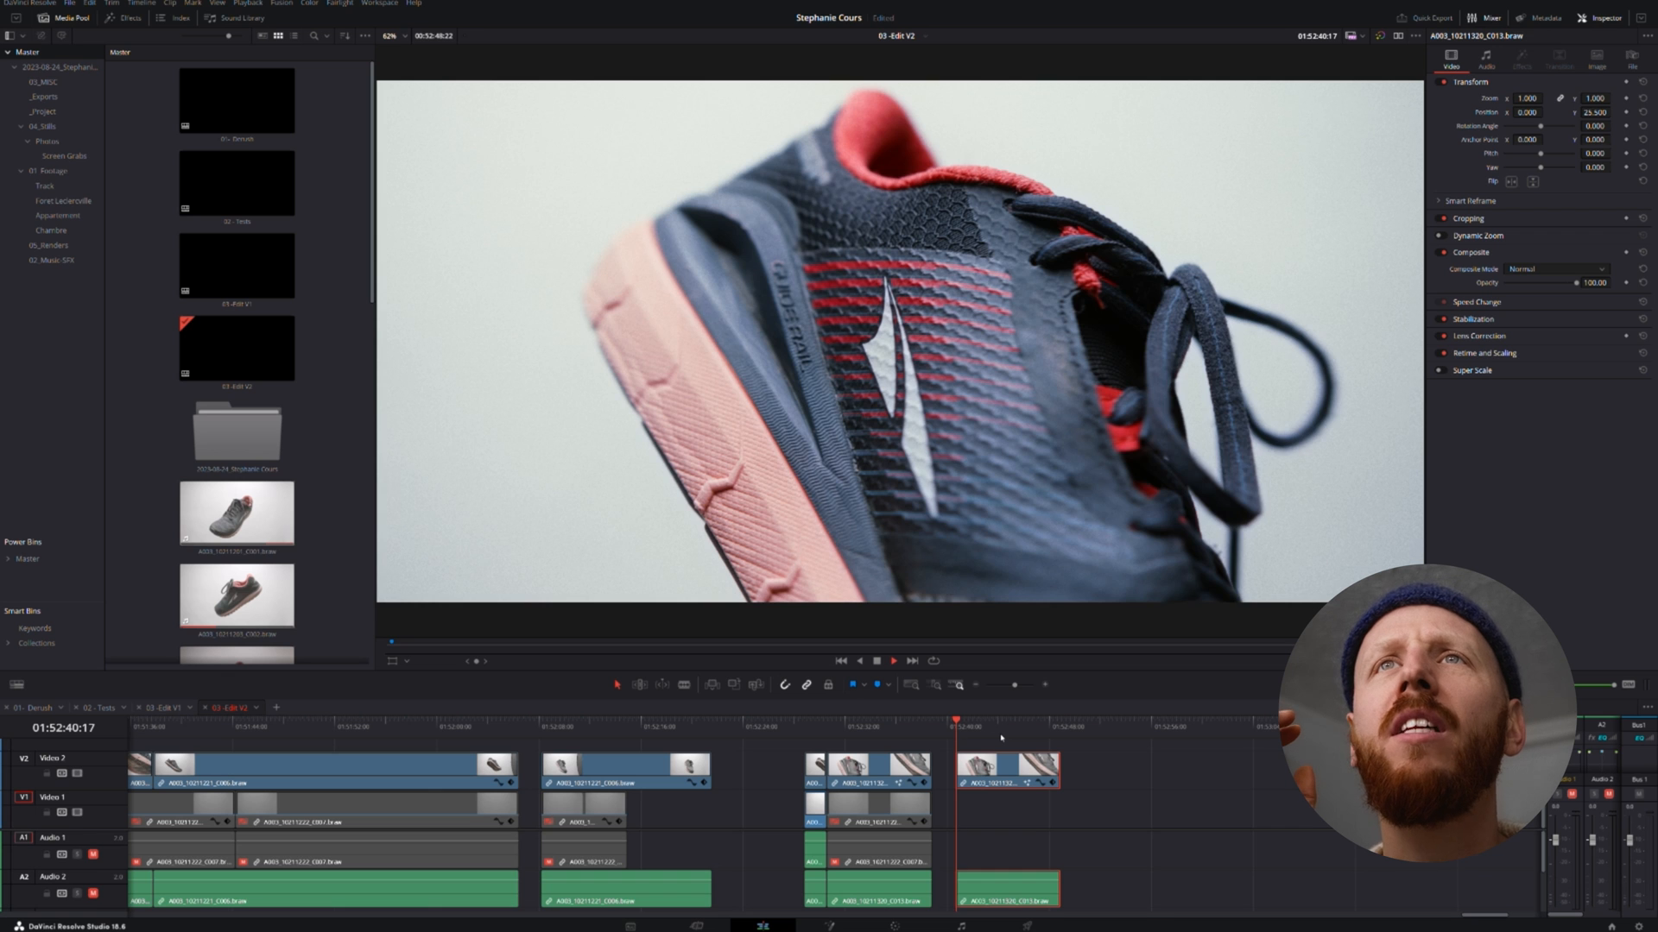
key(space)
key(space)
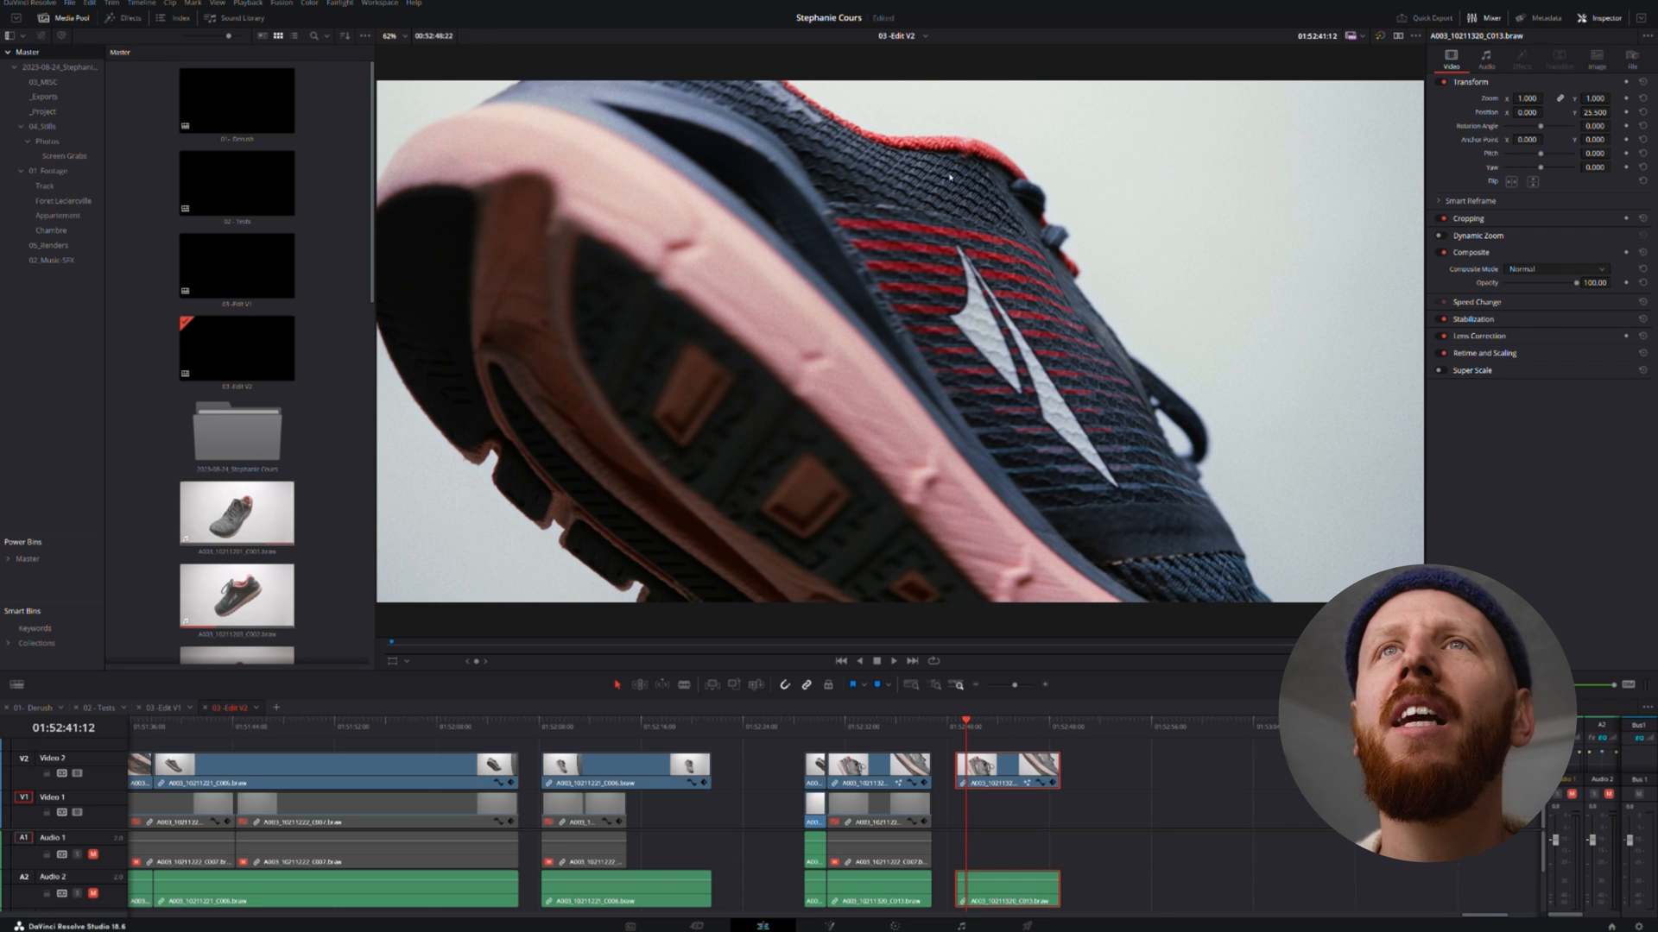
key(space)
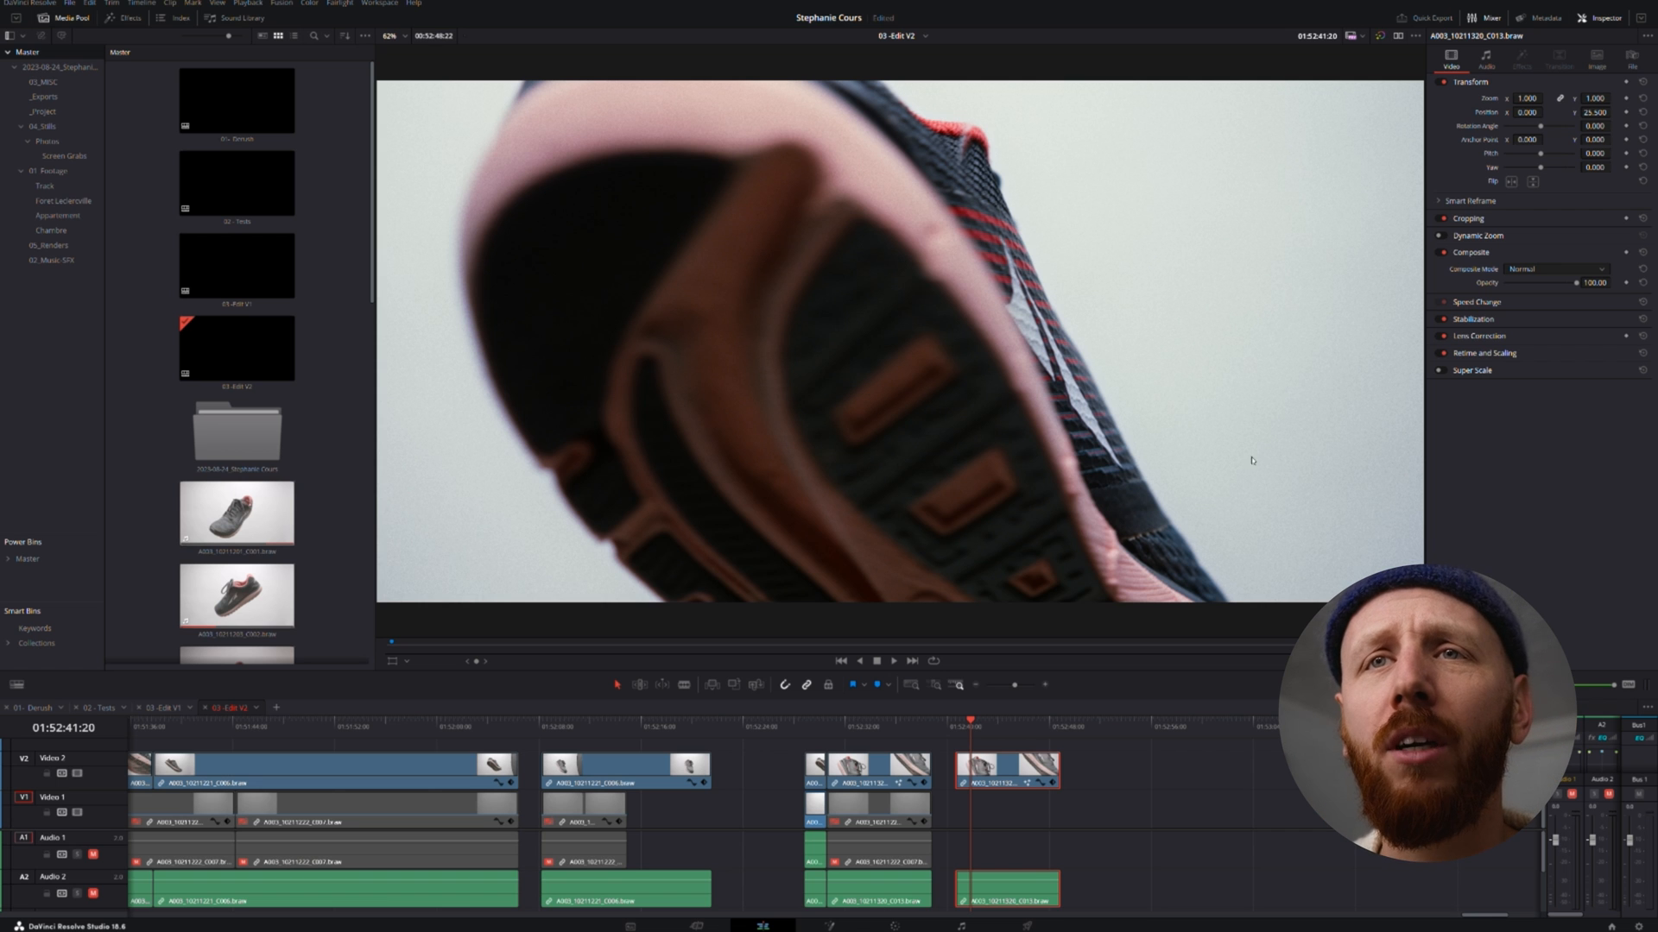
key(Up)
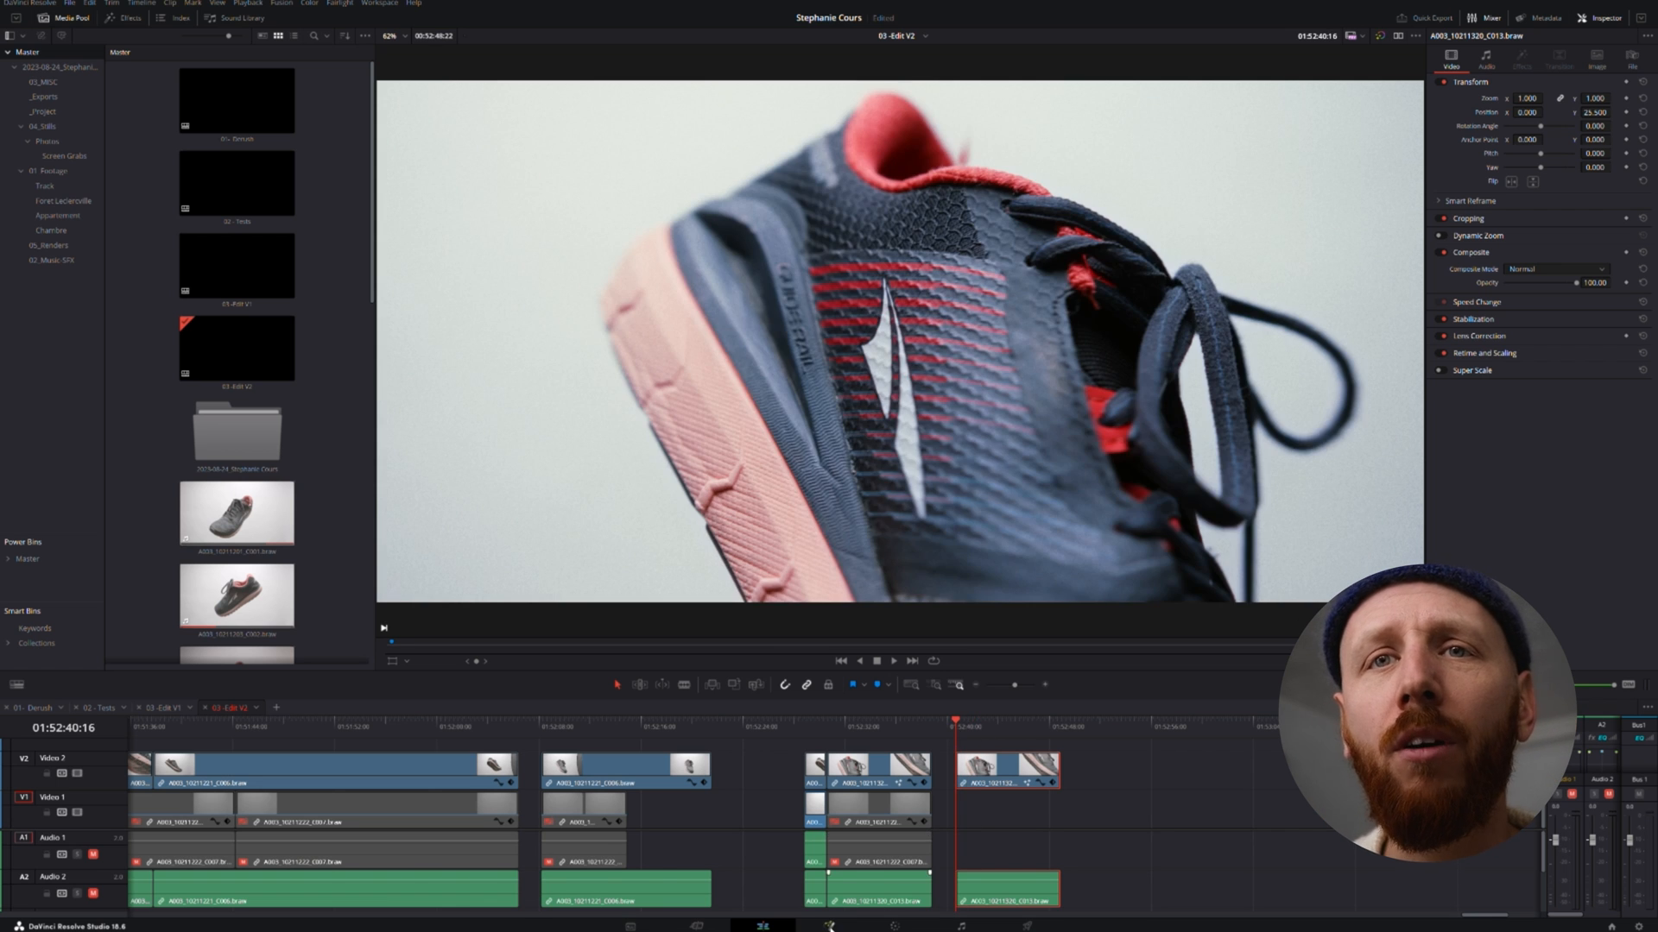
- Set the wire removal stroke's brush size to 0.0079 and its softness to 1.087 in Fusion
click(829, 926)
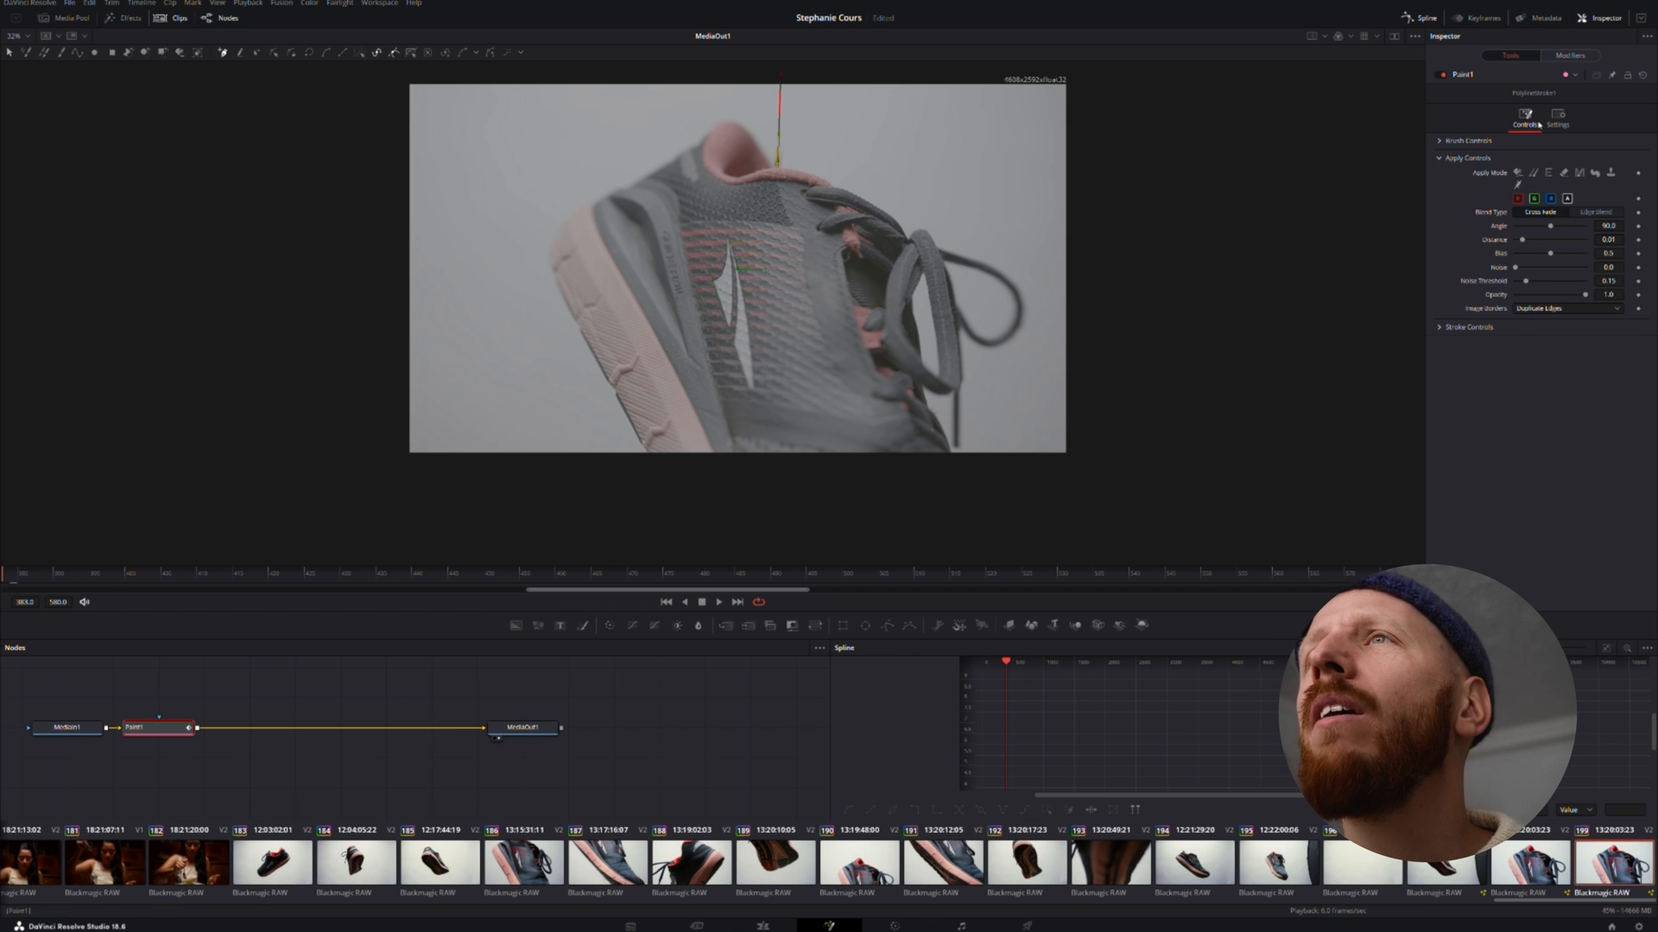
click(1449, 336)
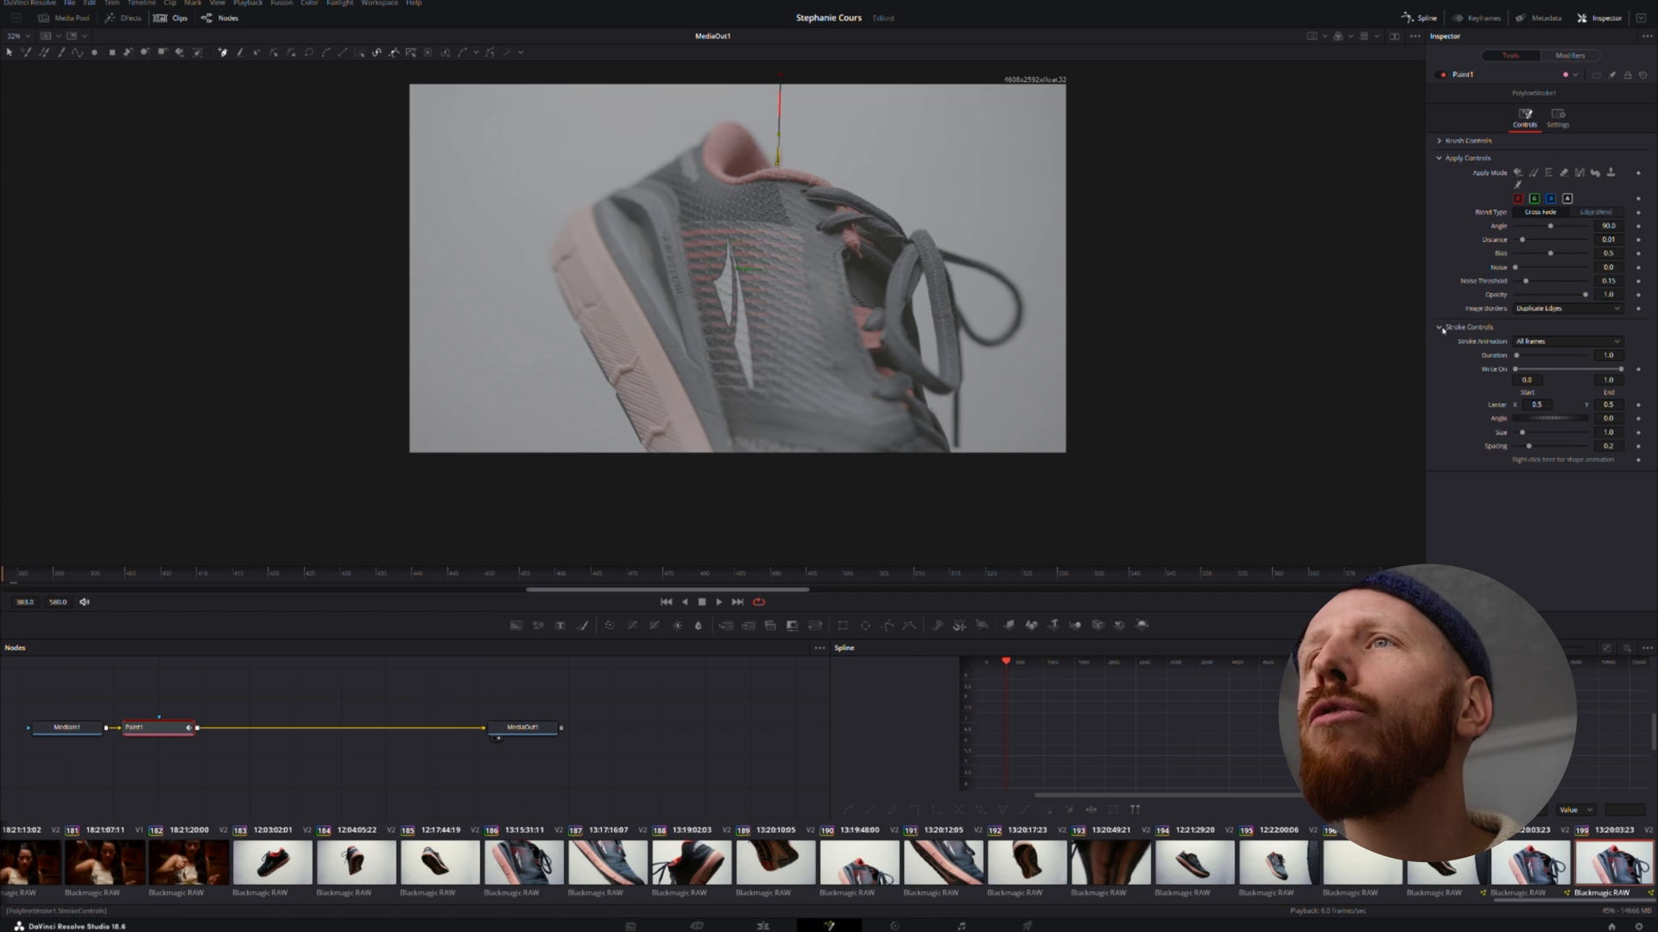
click(1450, 140)
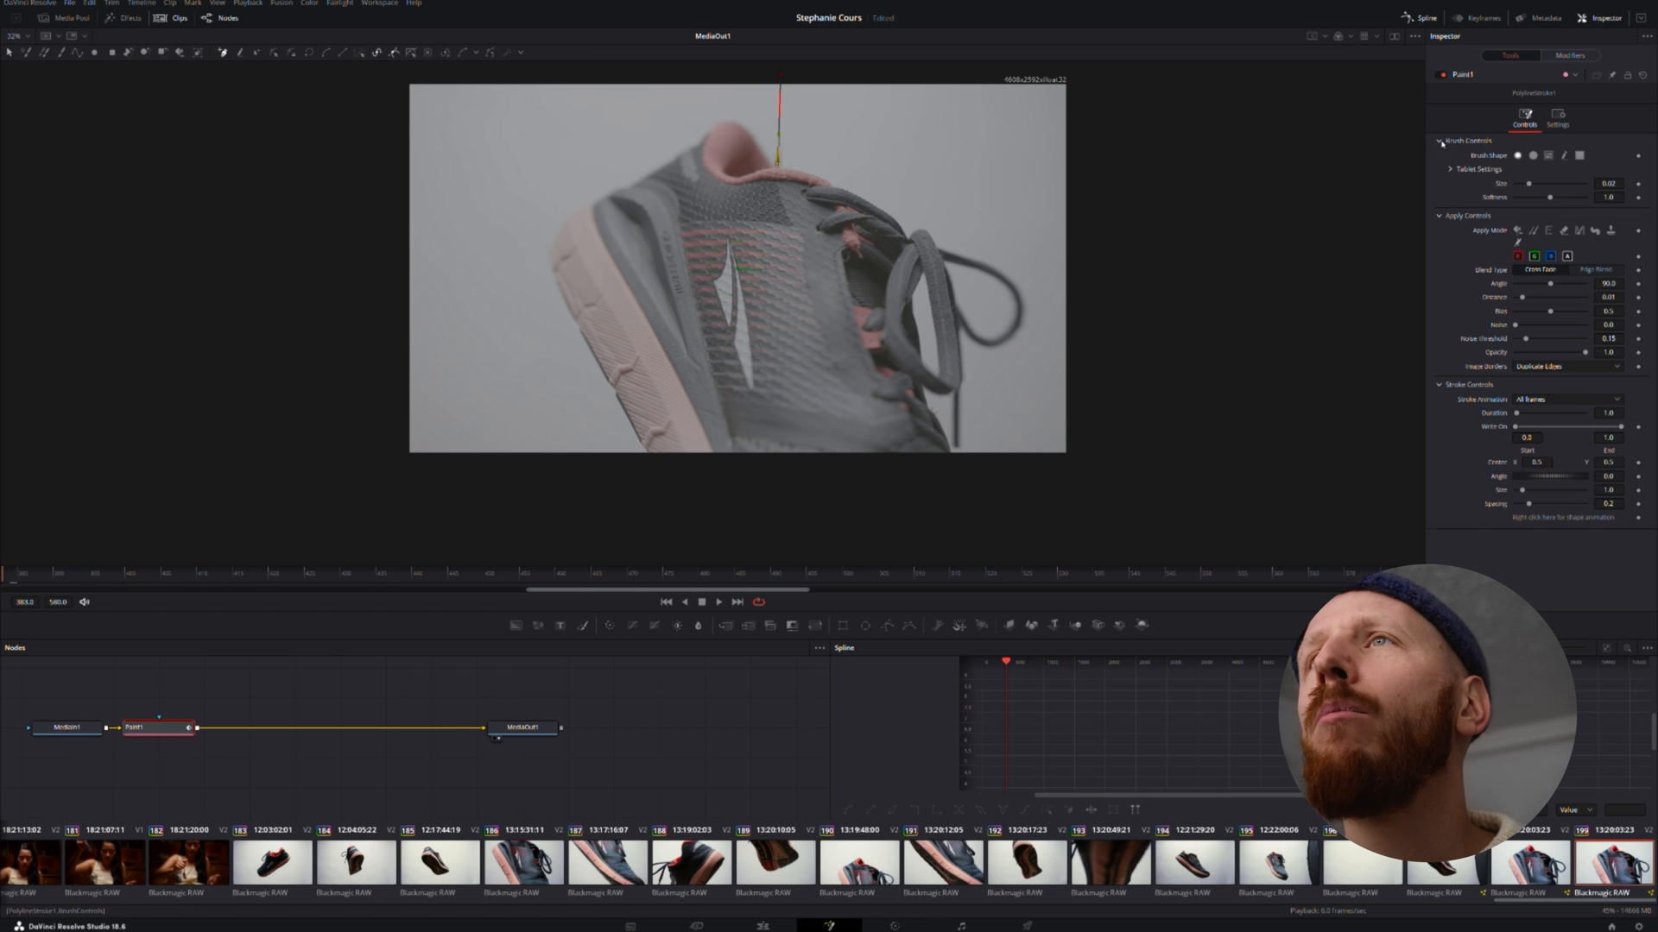
click(1439, 141)
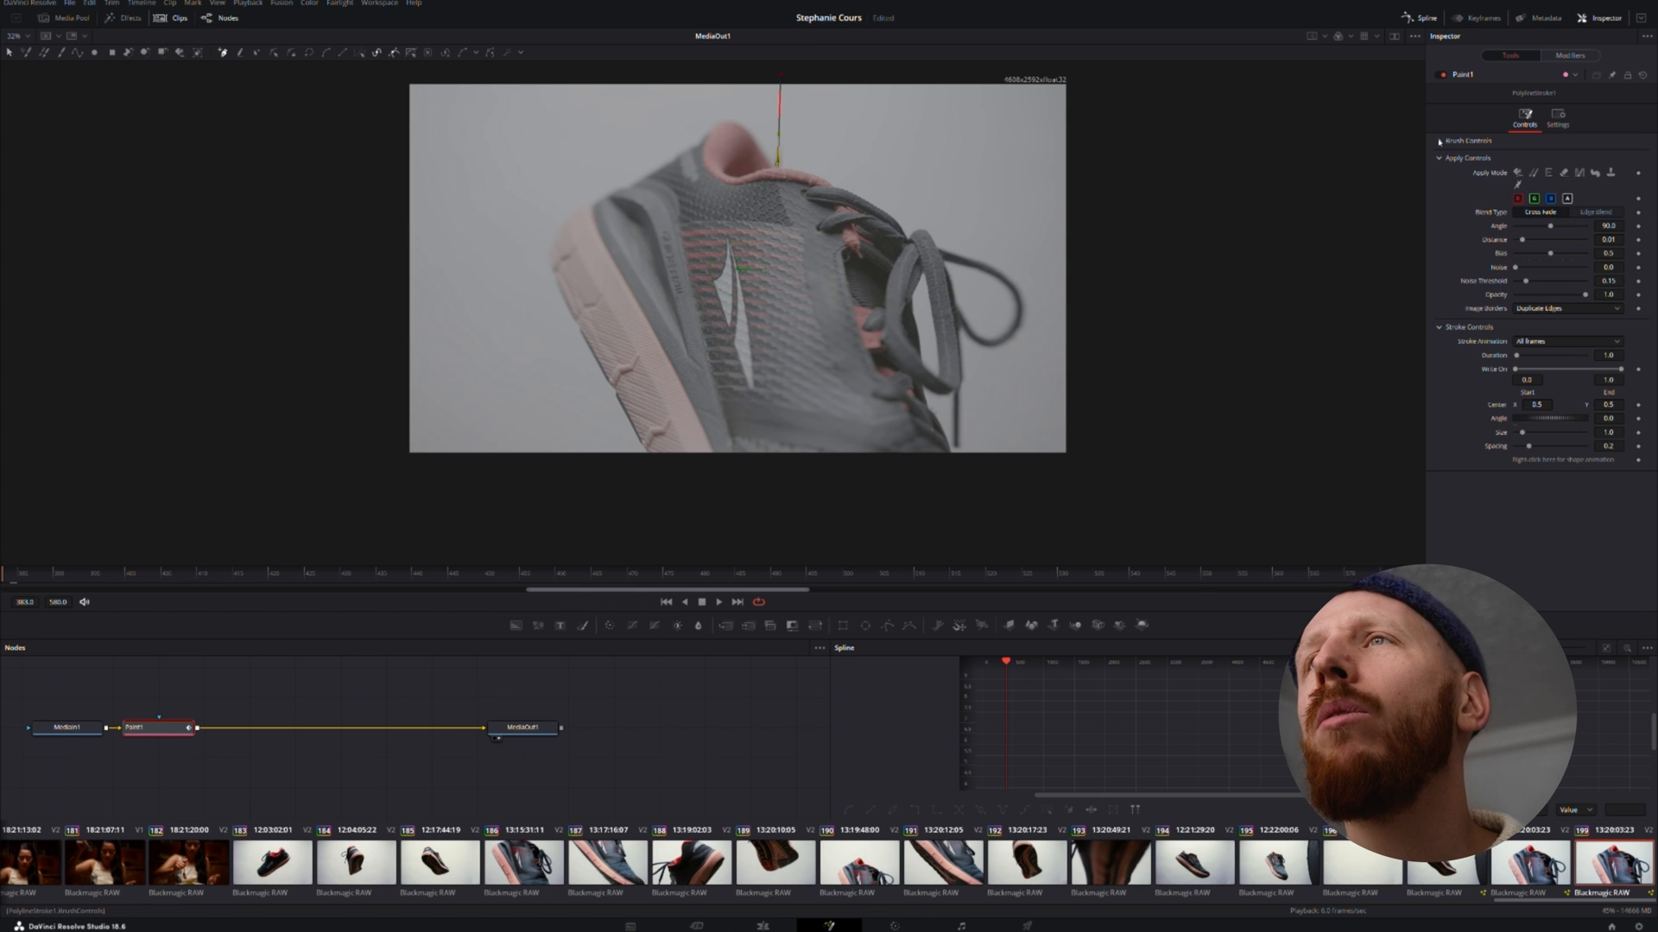
click(1439, 141)
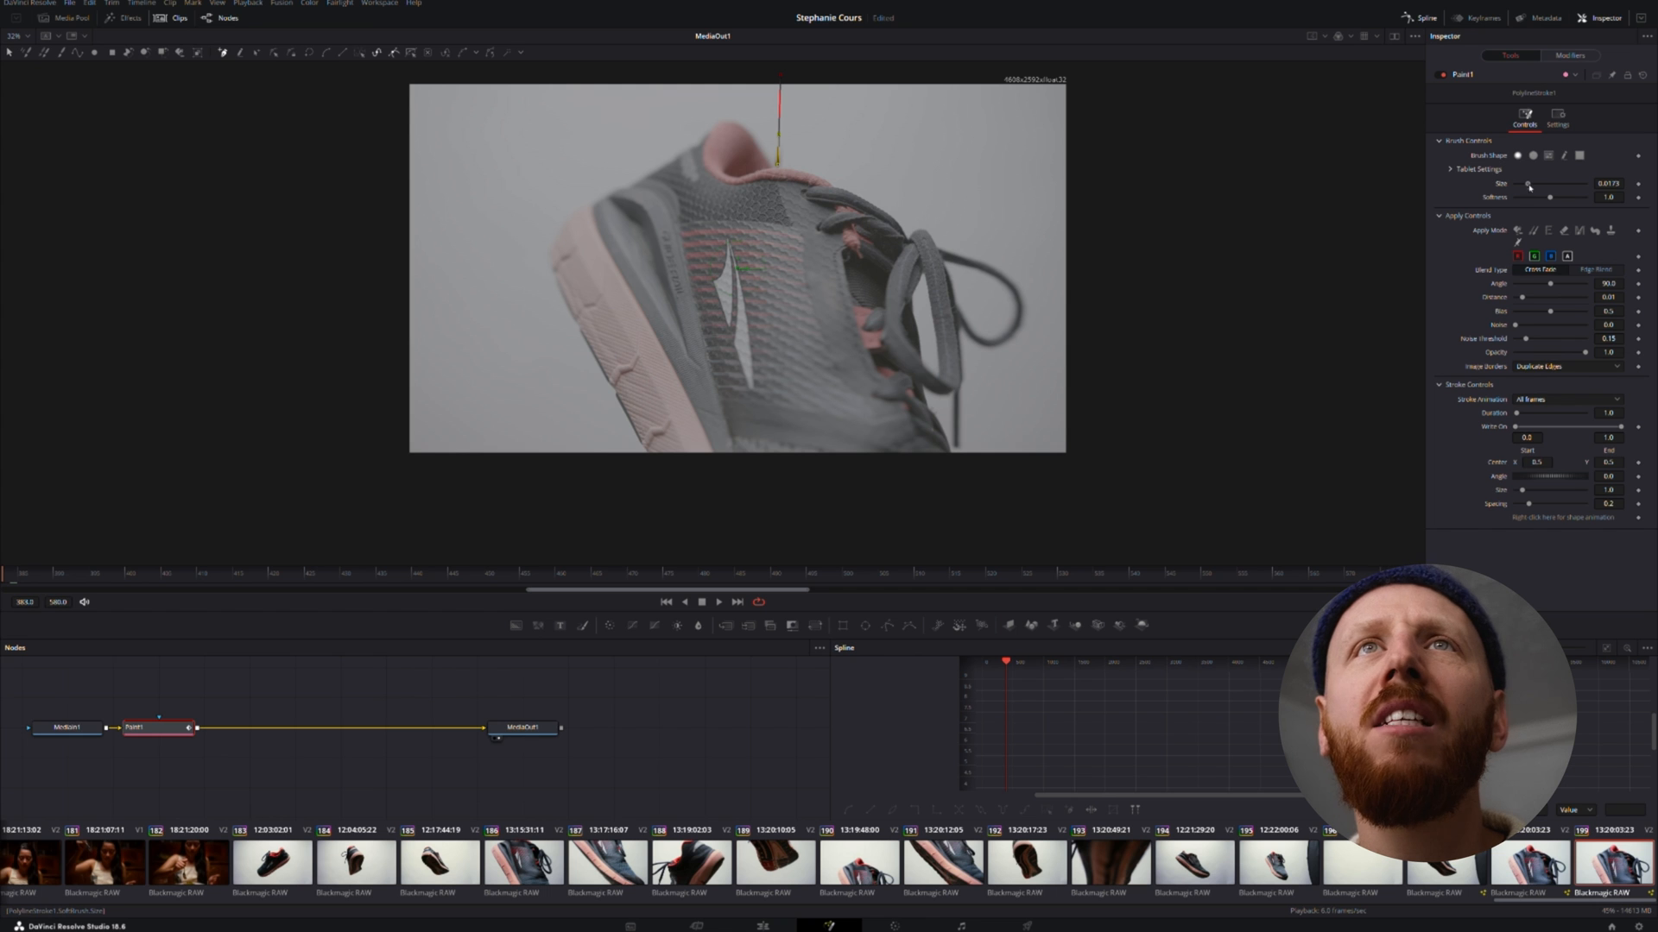
drag(1530, 186, 1528, 185)
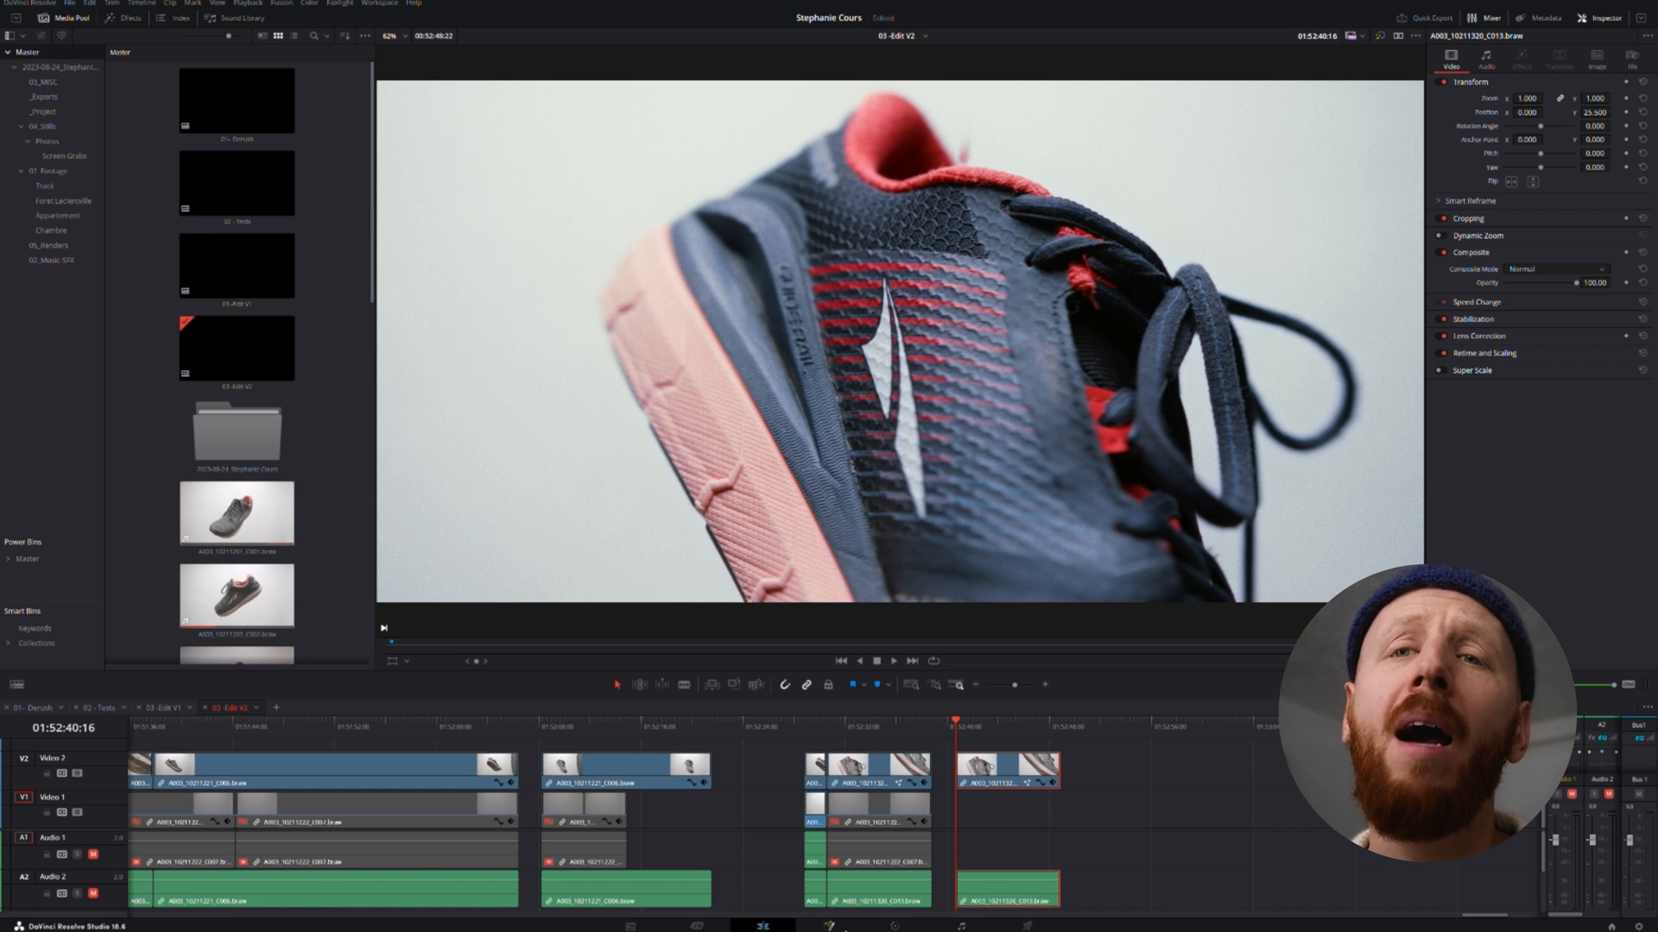
click(829, 926)
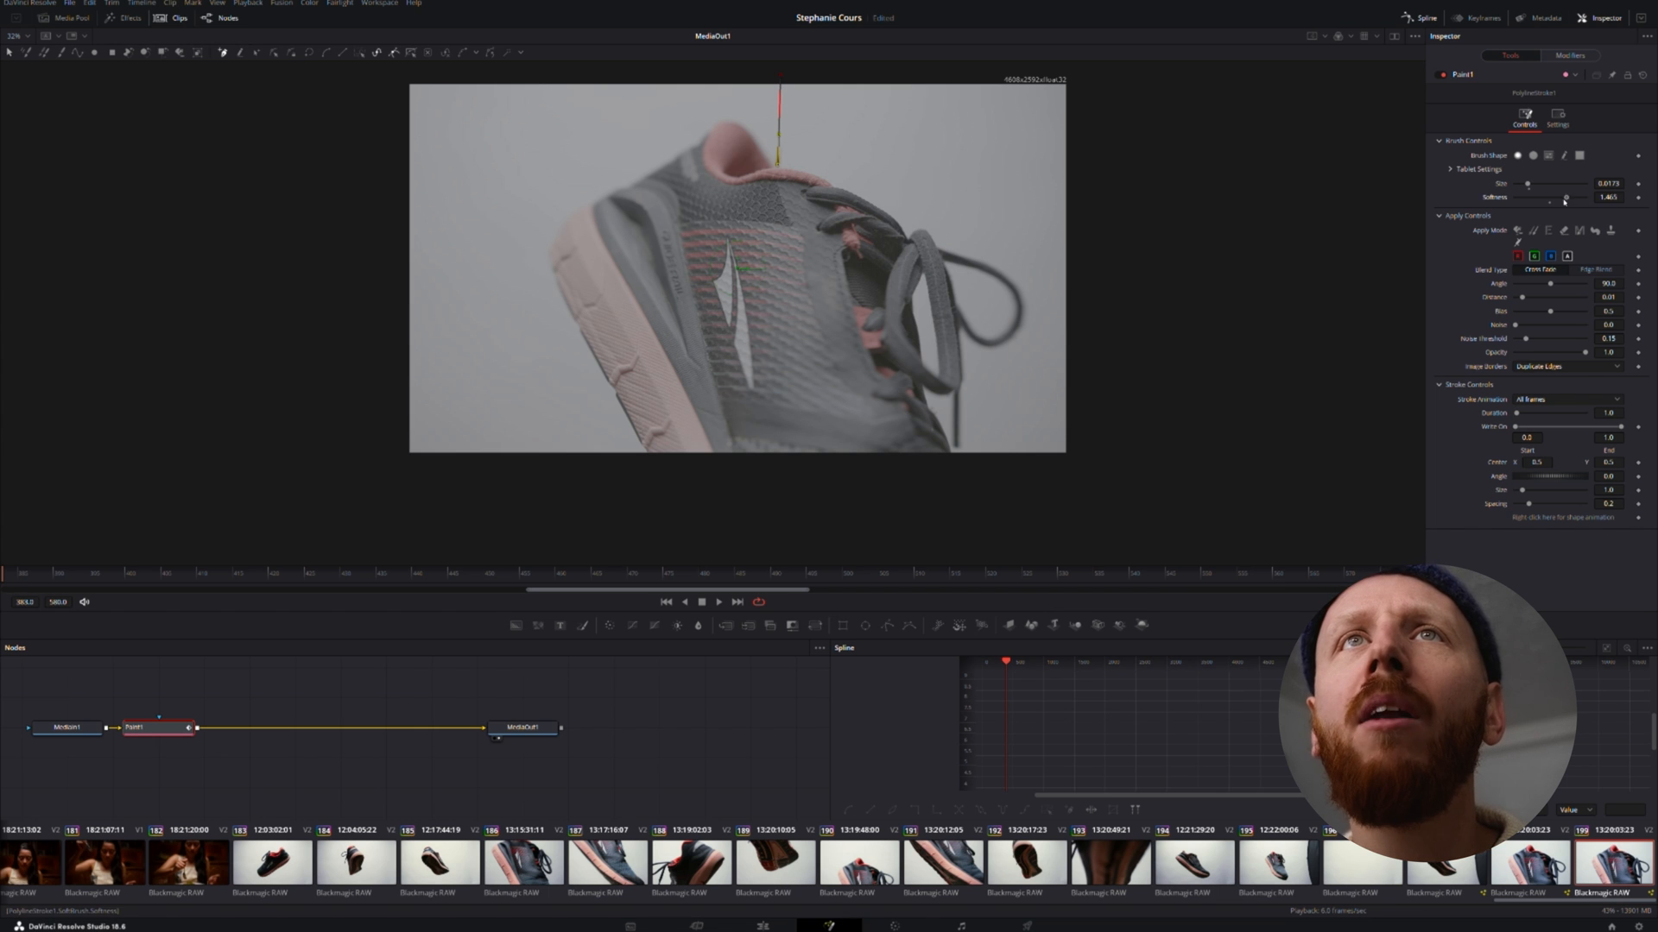
drag(1565, 199, 1516, 184)
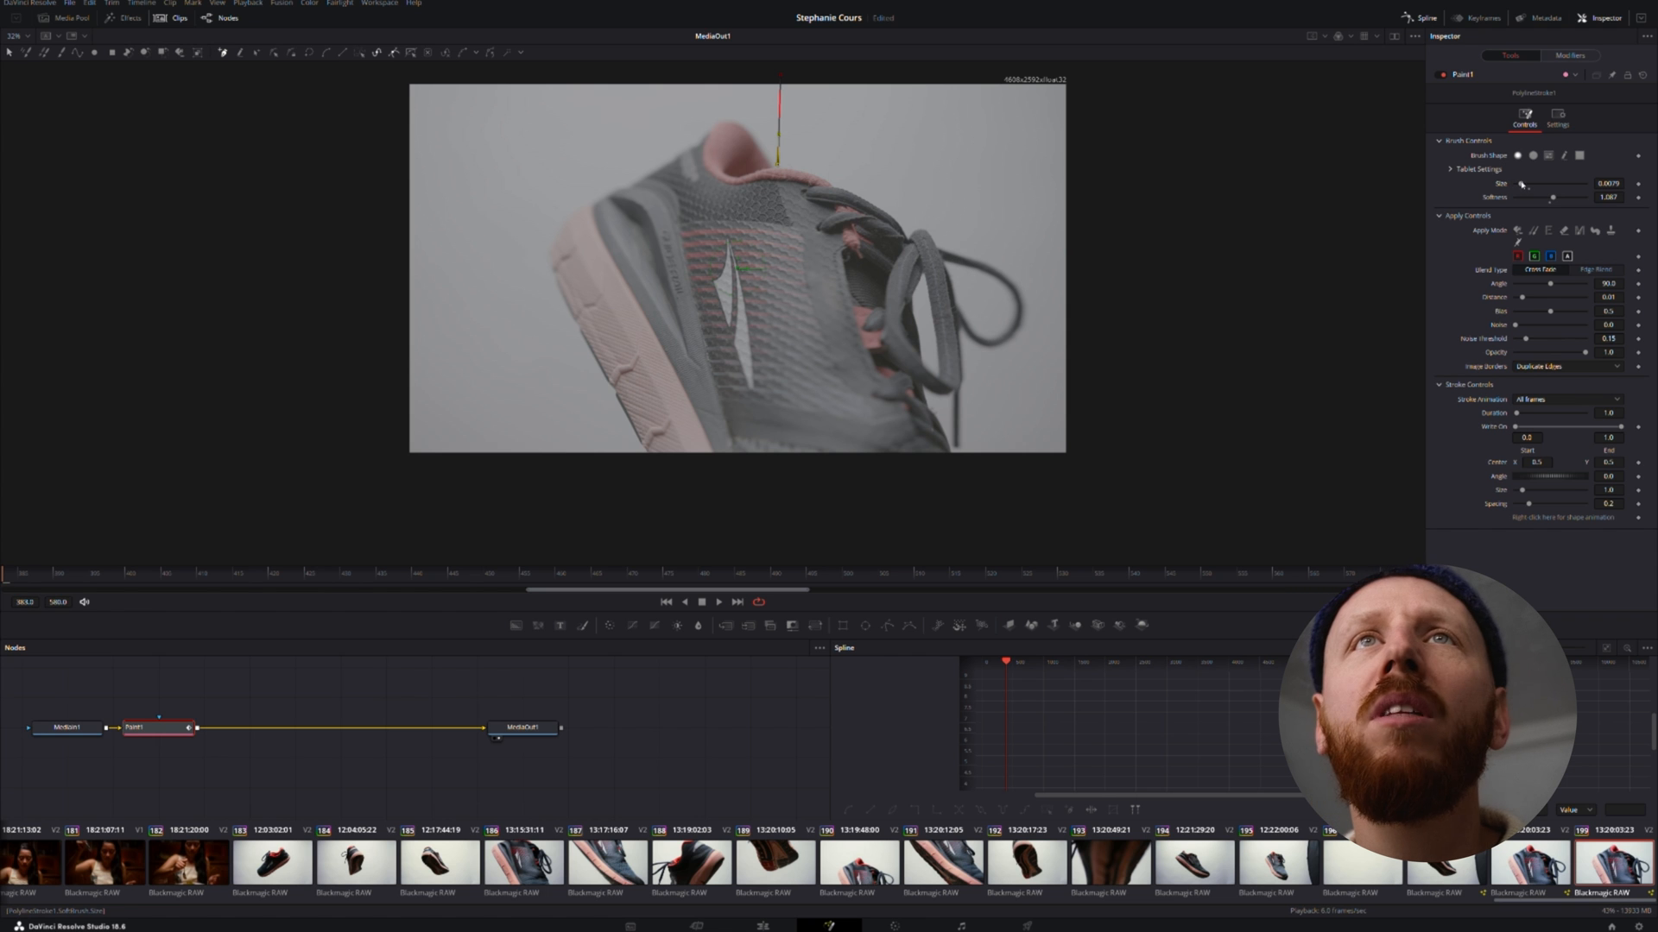
- Align the stroke's lower end with the wire at the shoe collar and set brush size 0.0117 and softness 1.267
scroll(742, 173, up, 5)
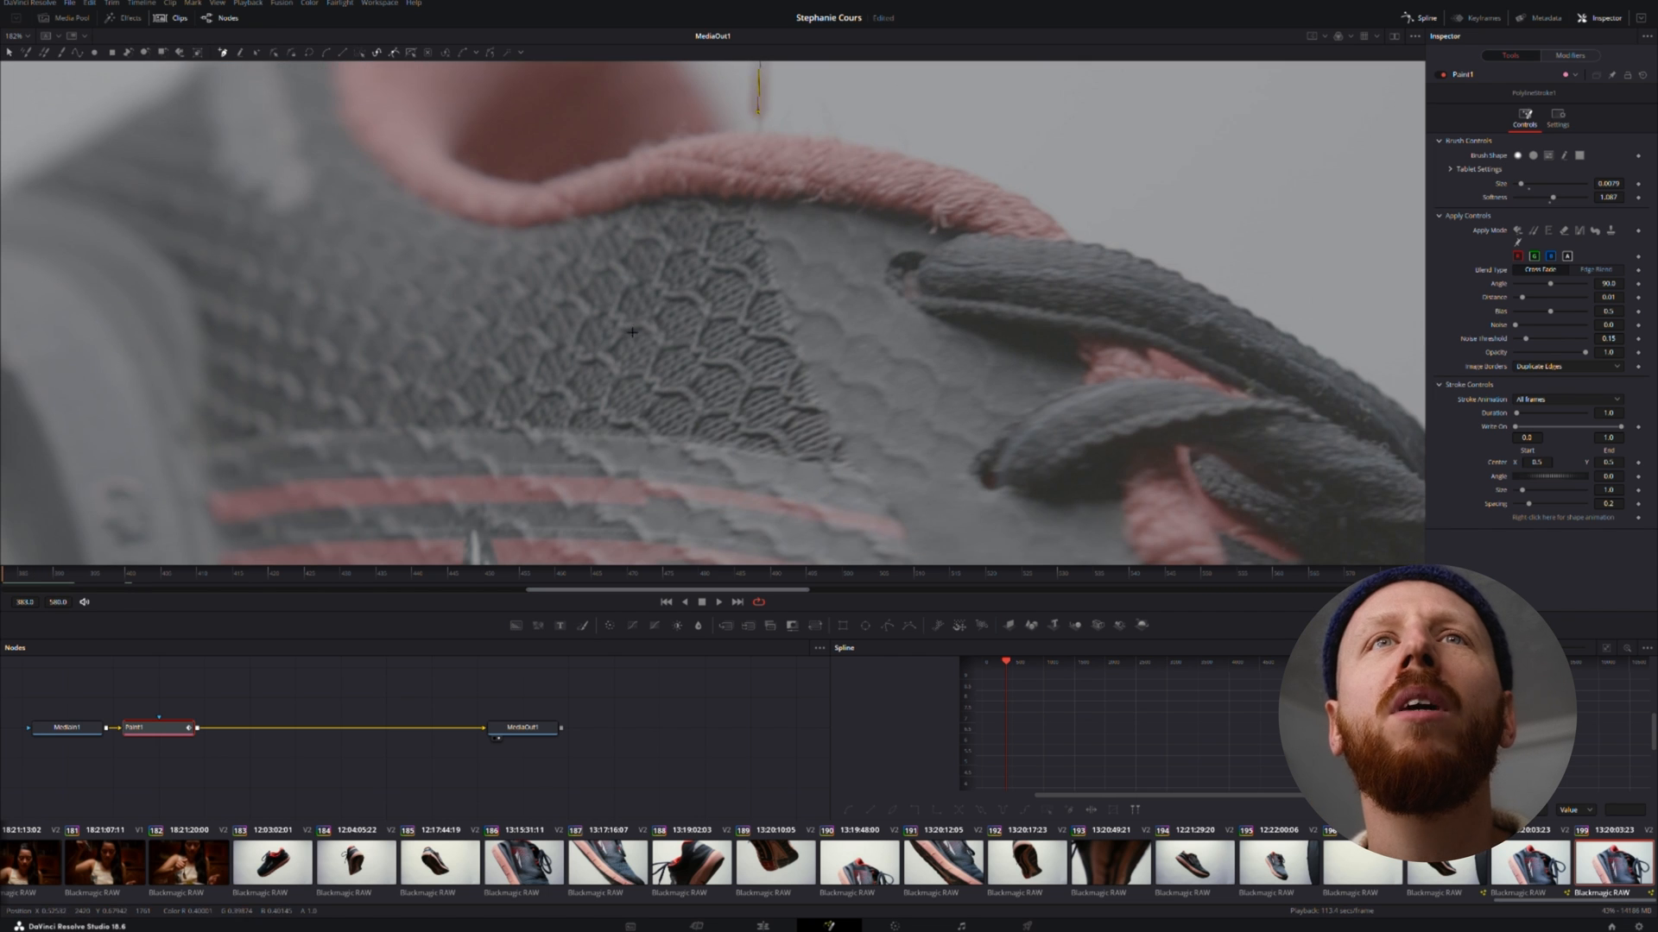
drag(628, 328, 590, 486)
mouse_move(722, 272)
mouse_down()
mouse_move(734, 252)
mouse_move(722, 281)
mouse_up()
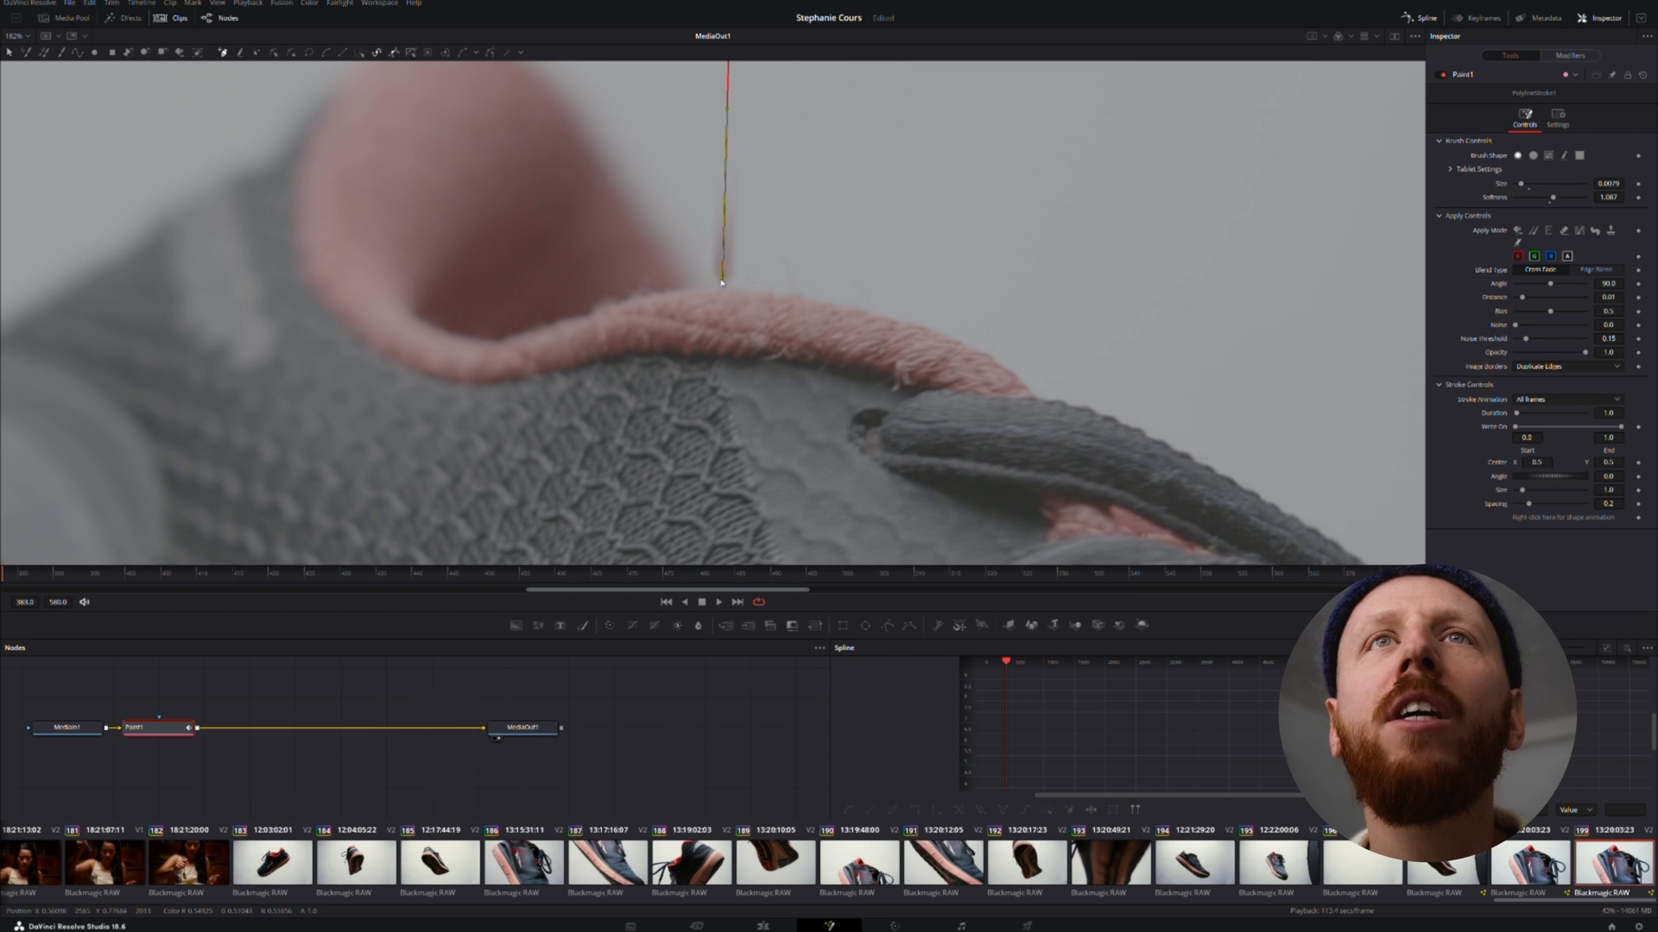
drag(1520, 184, 1520, 185)
drag(1553, 198, 1560, 198)
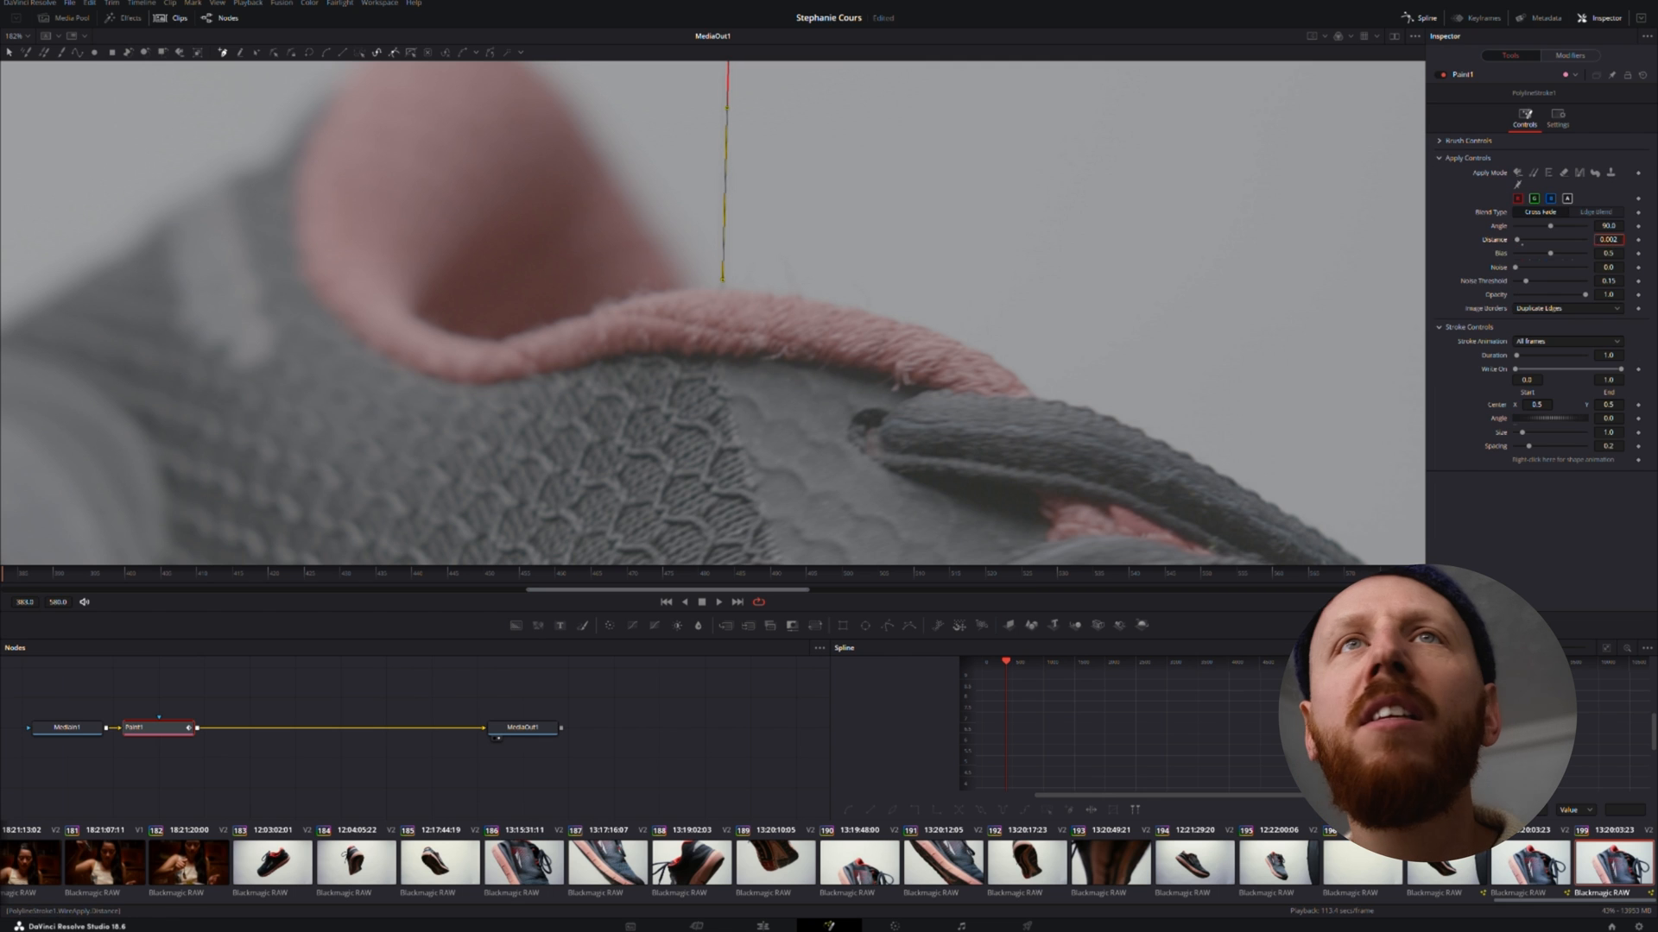
- Set the wire removal distance to 0.0026 and bias to 0.52, and fine-tune the stroke's lower end over the wire
drag(1521, 240, 1518, 240)
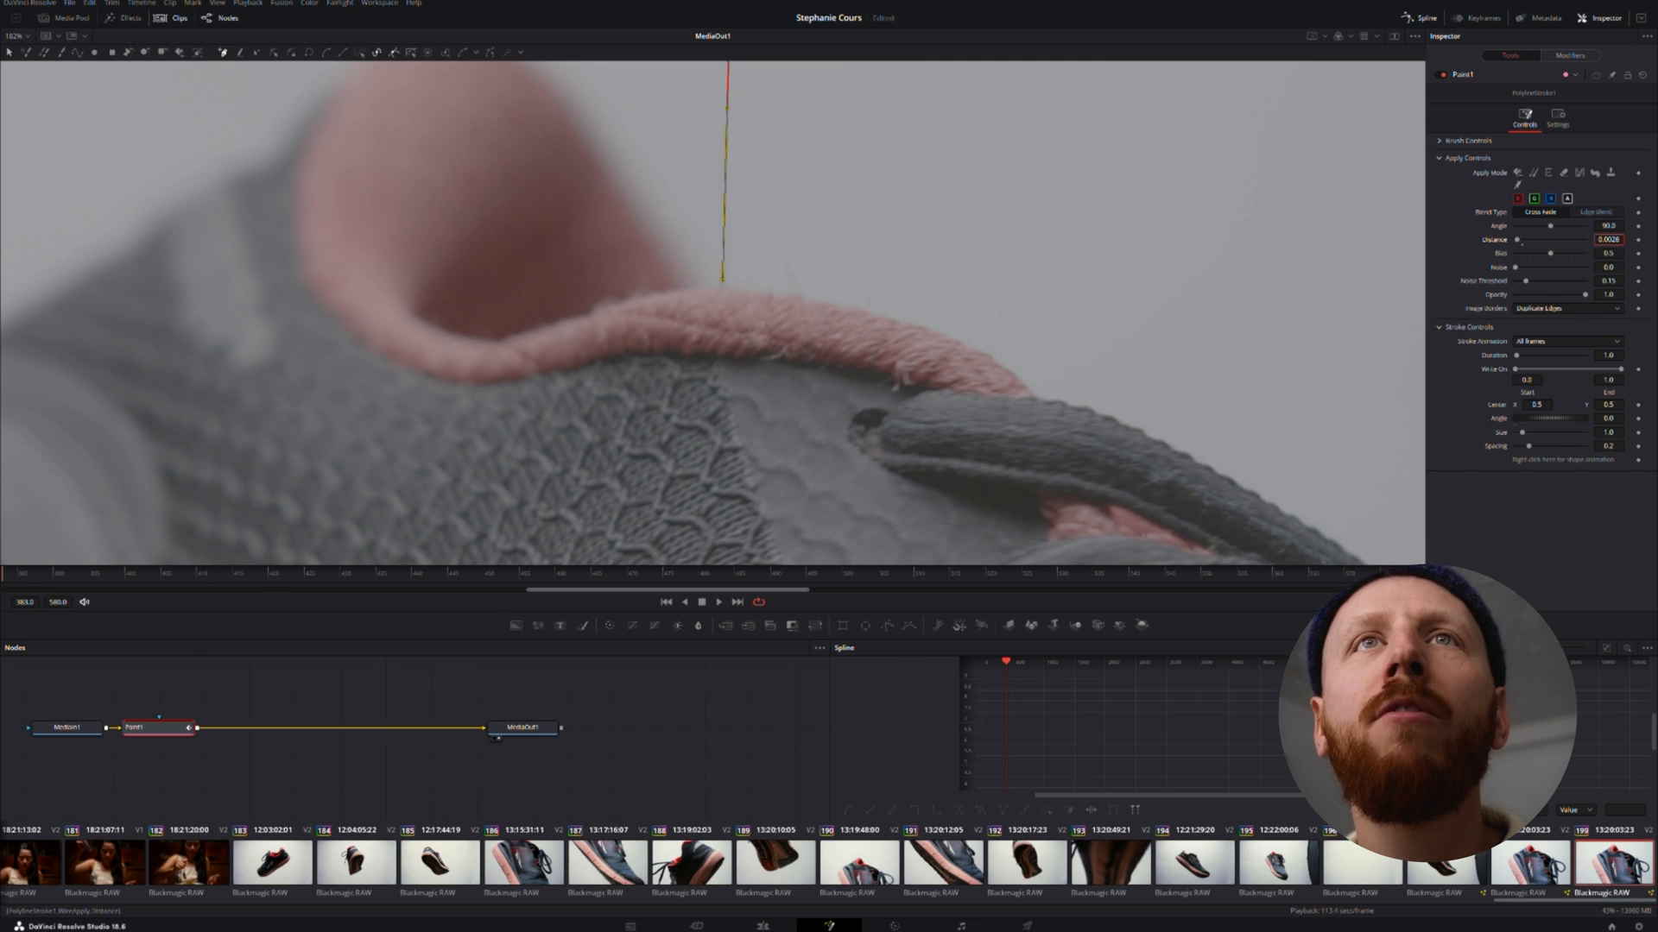
drag(1551, 253, 1553, 252)
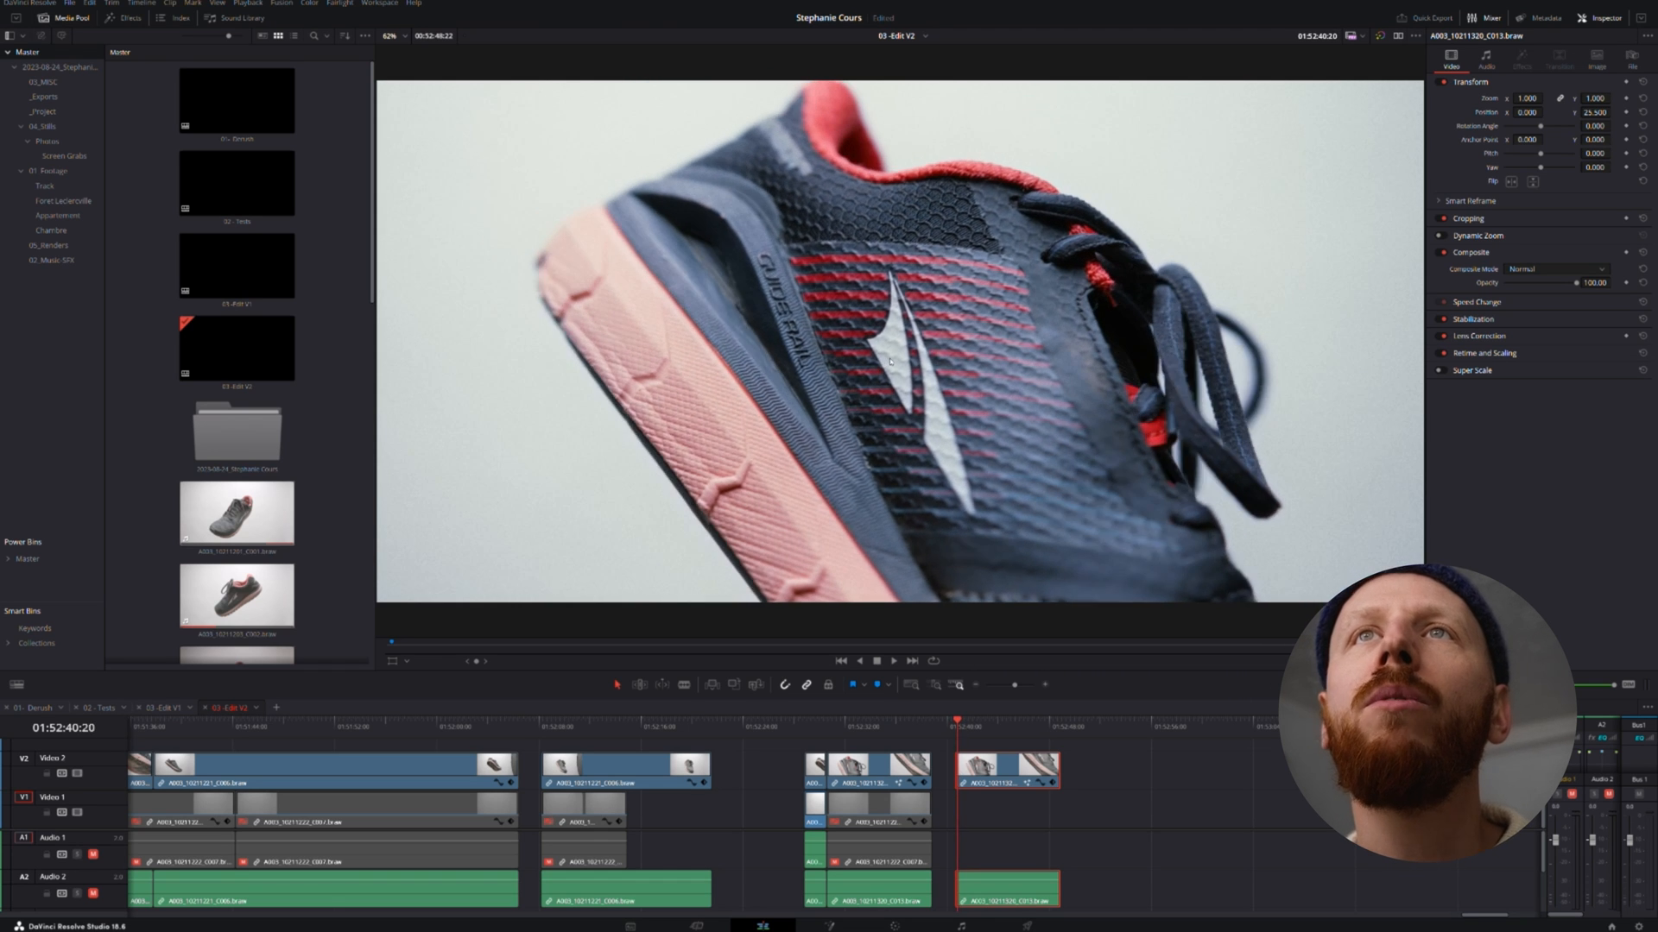
click(829, 926)
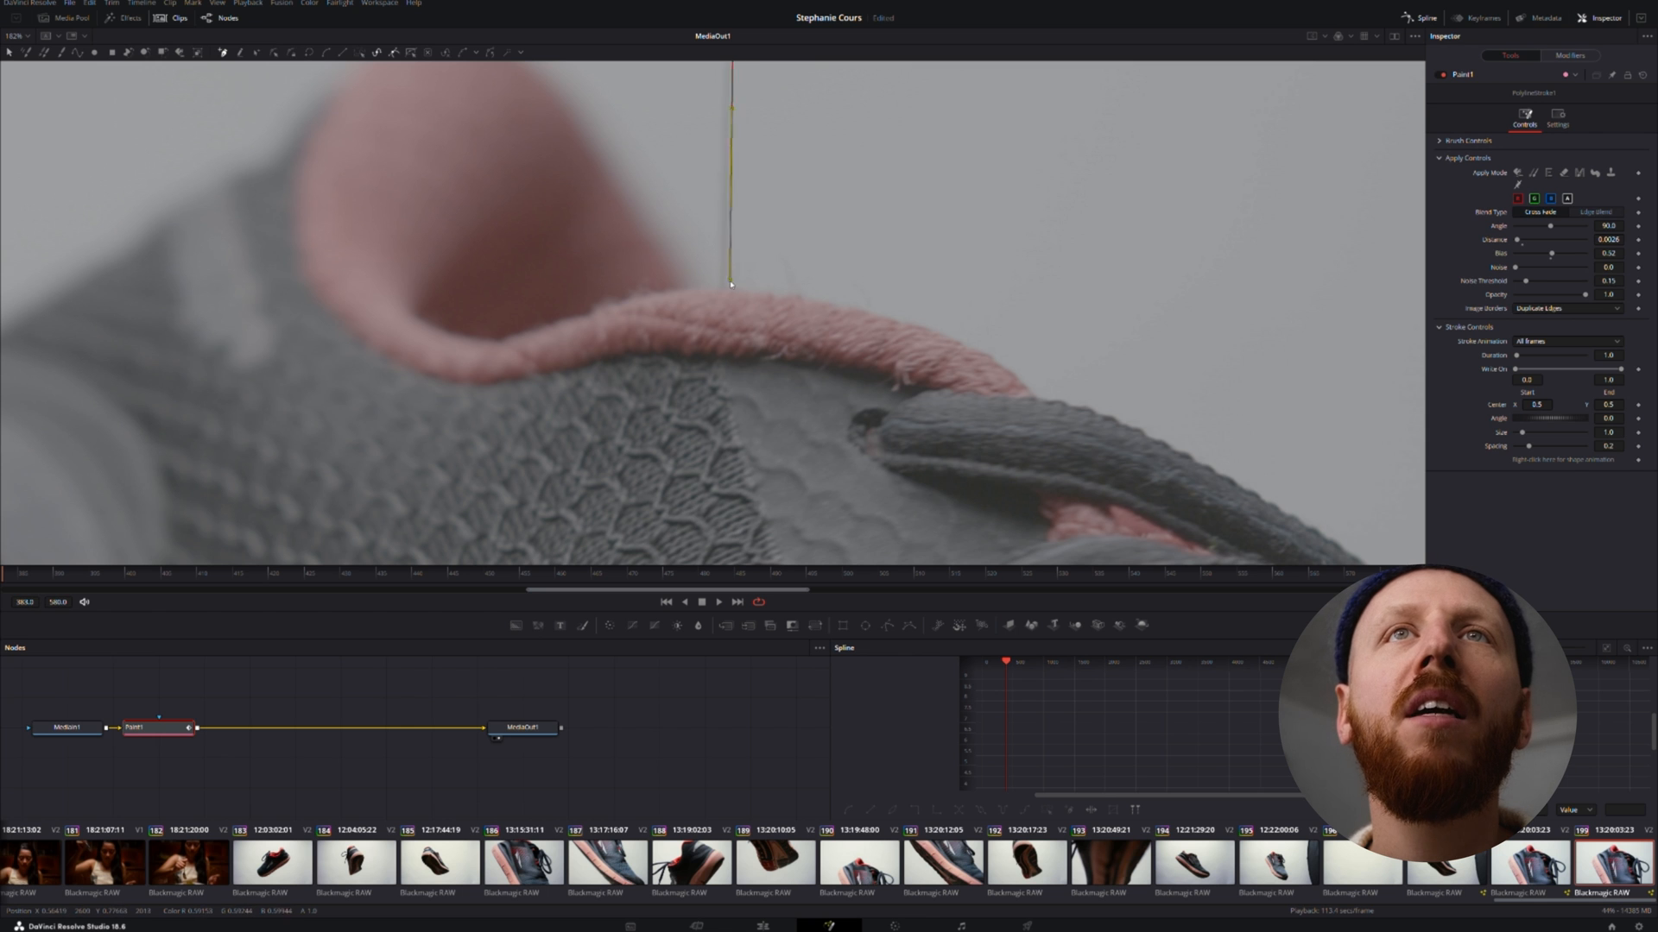
drag(723, 288, 725, 289)
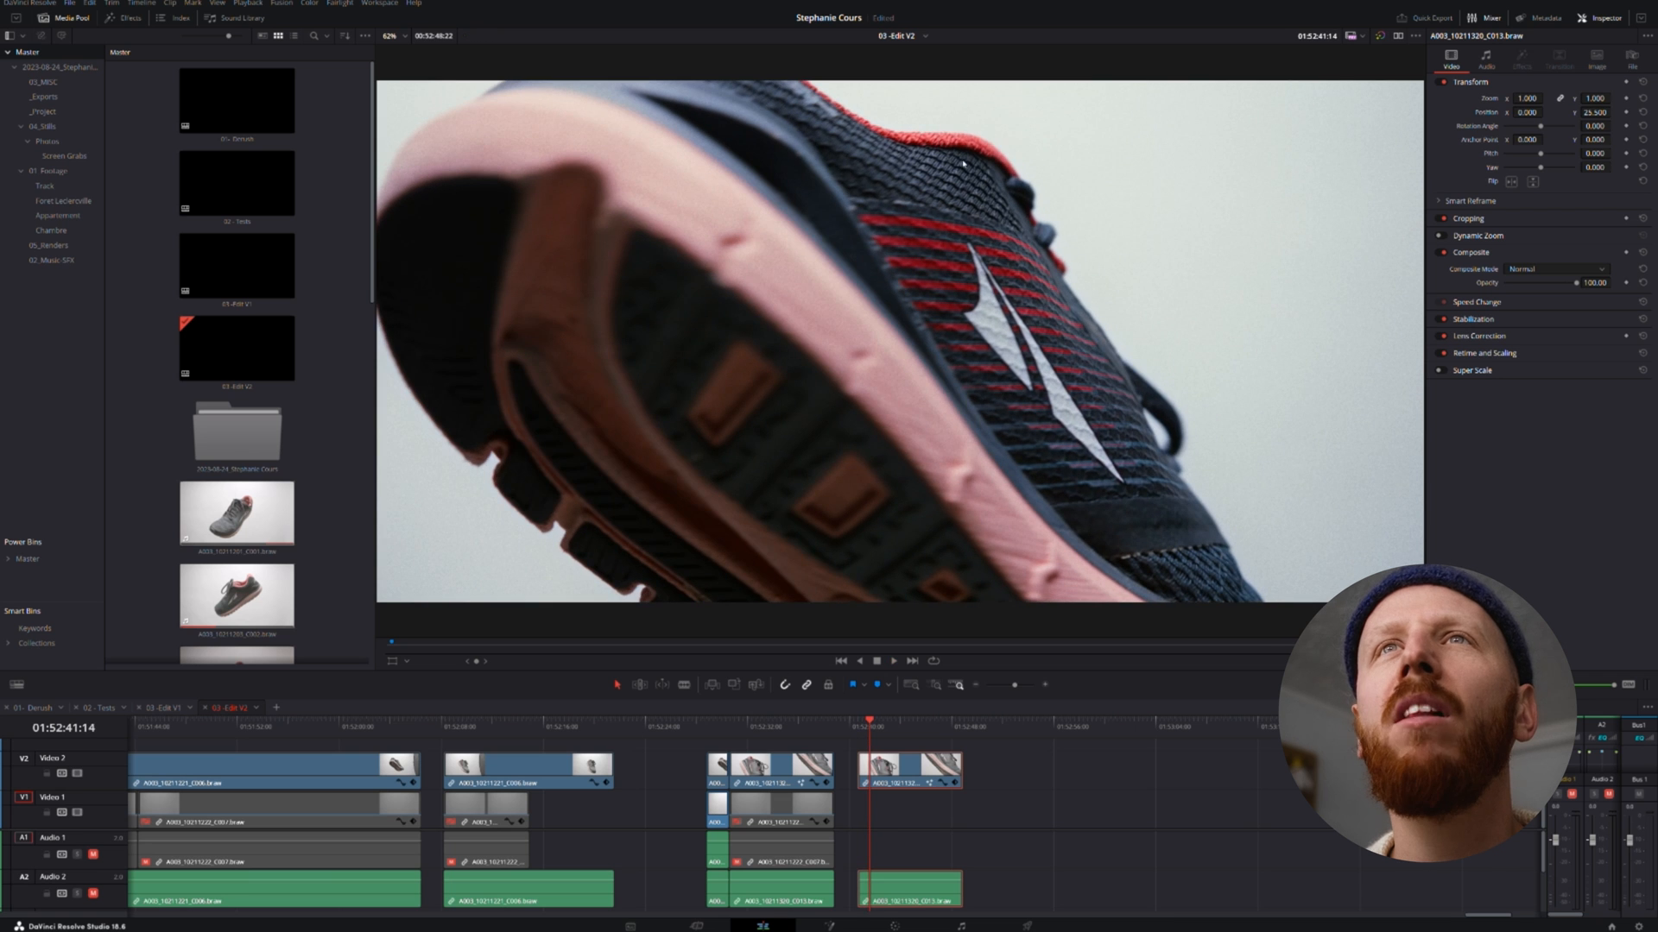
- Set a shape animation keyframe for the polyline stroke on the clip's first frame in Fusion
click(811, 926)
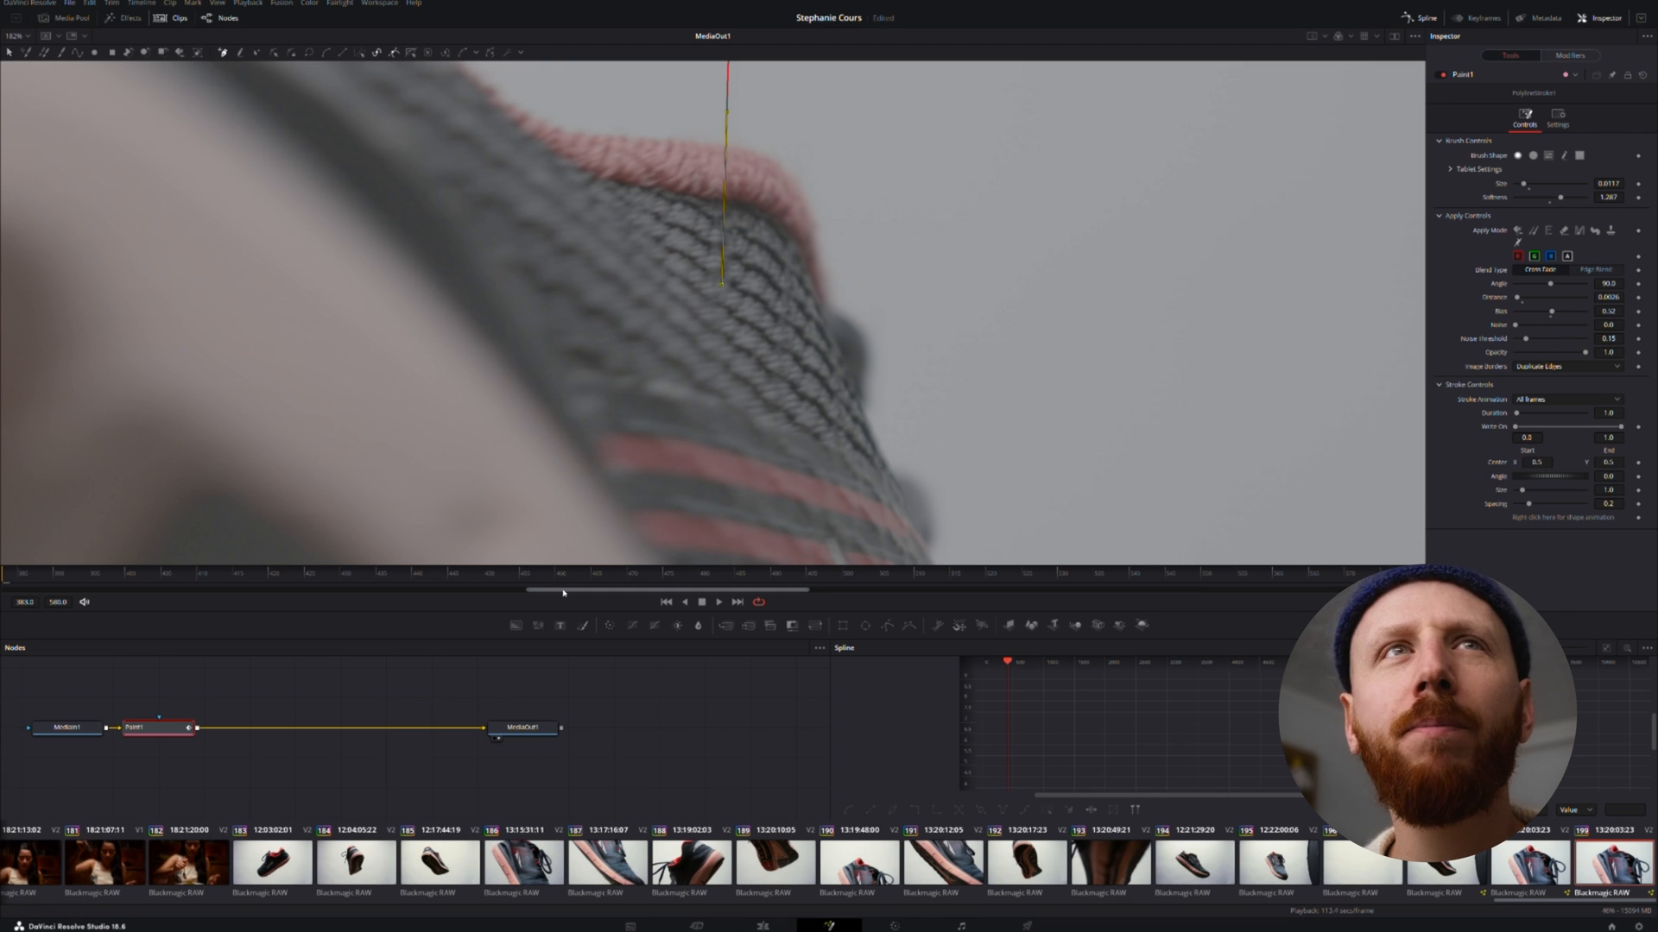
drag(127, 580, 5, 575)
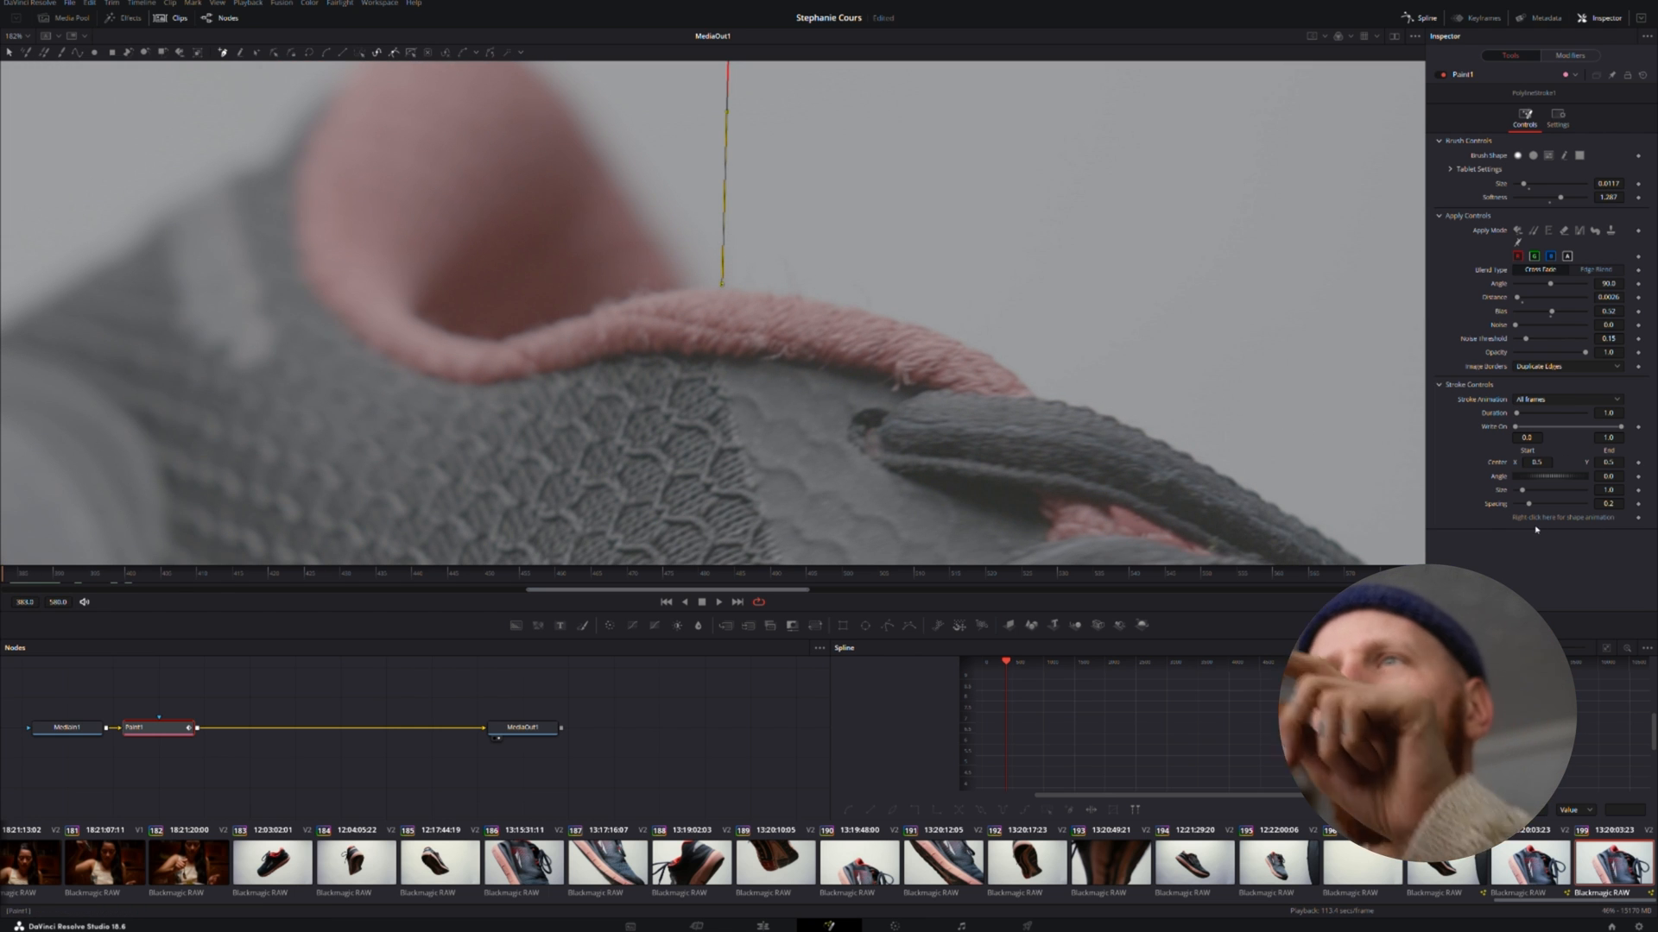
click(1638, 518)
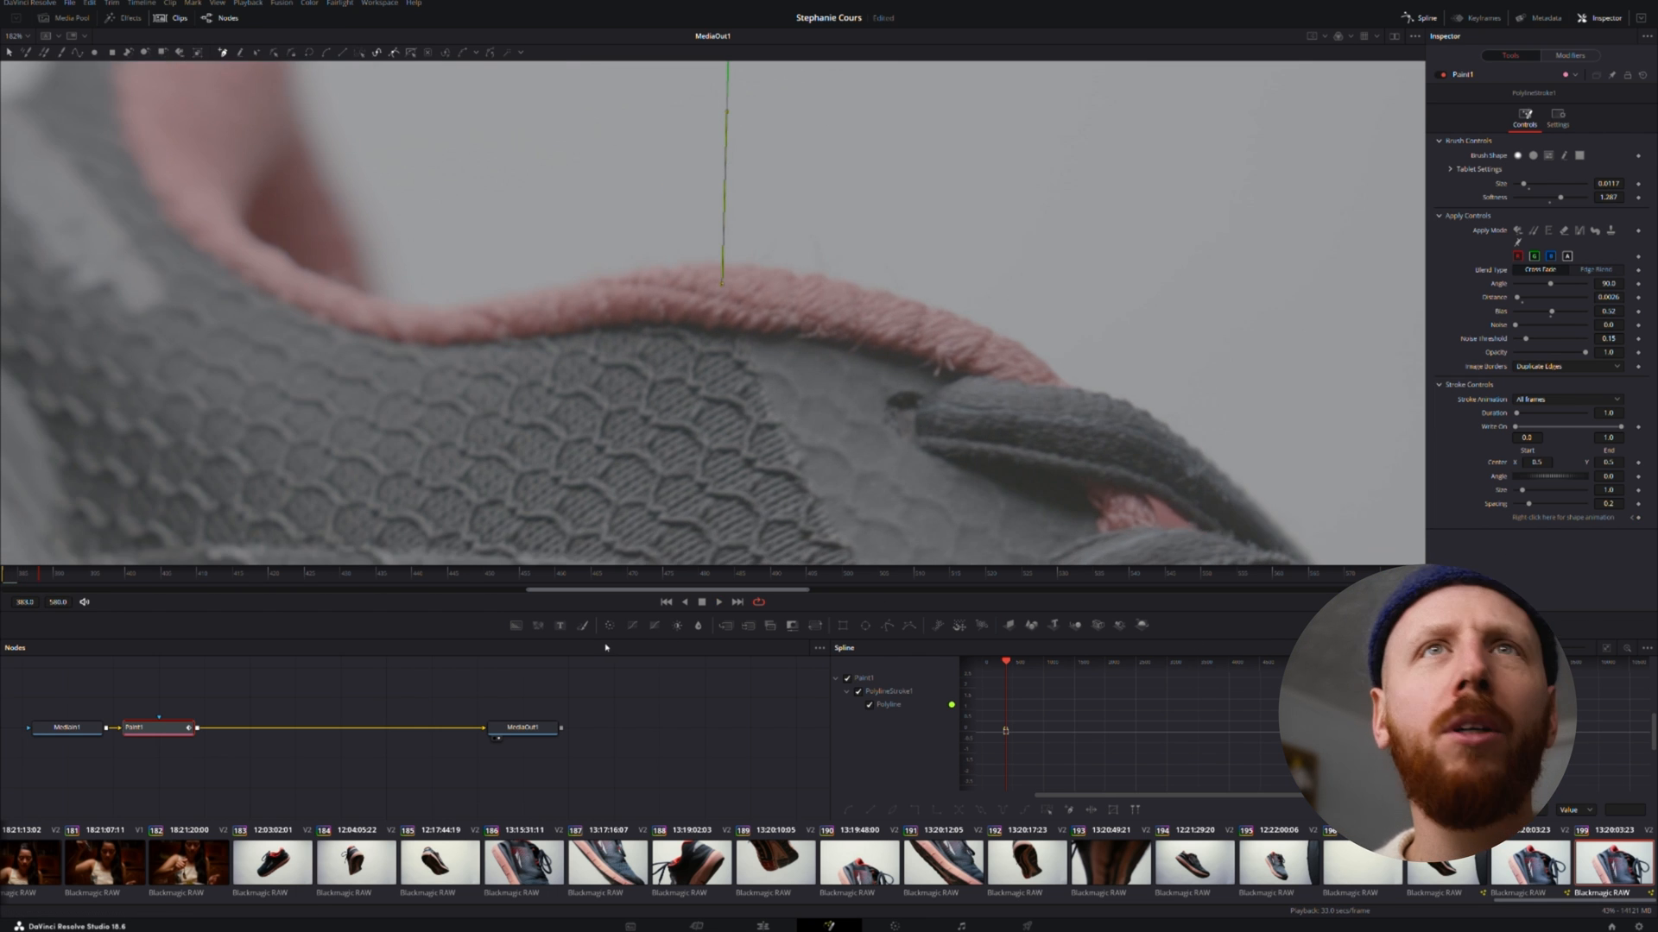
- Keyframe the stroke on a later frame by raising its lower end to the shoe's collar and adjusting its upper end
mouse_move(723, 276)
mouse_down()
mouse_move(740, 205)
mouse_move(728, 223)
mouse_up()
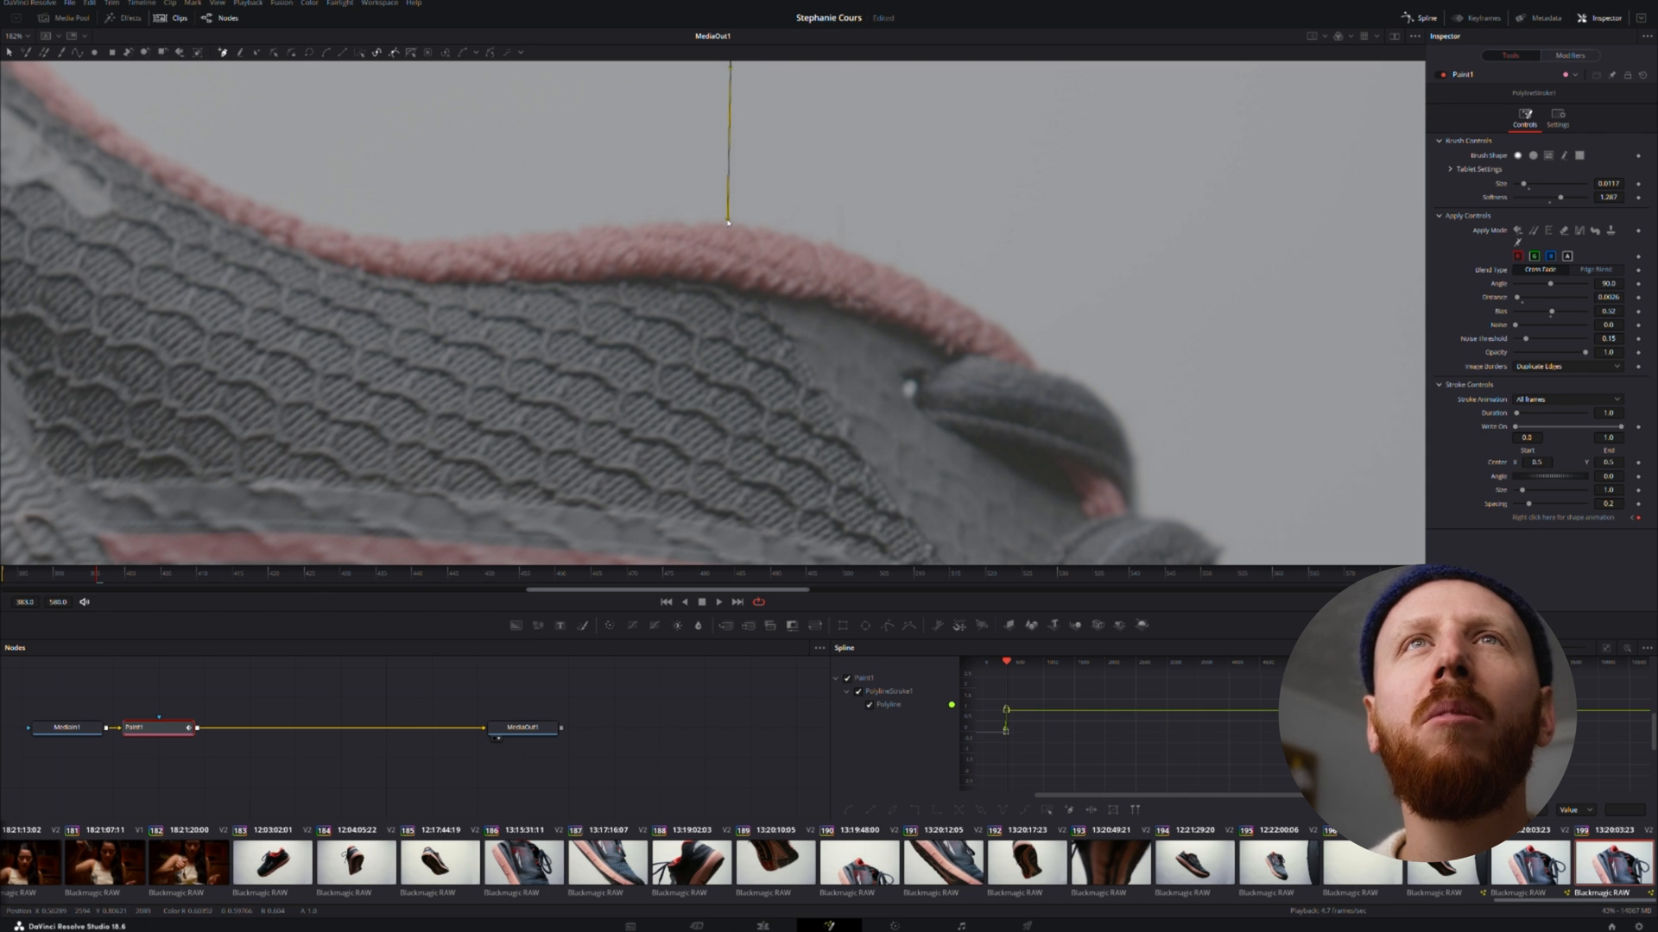
scroll(767, 178, down, 3)
scroll(768, 178, up, 9)
drag(735, 92, 737, 137)
scroll(803, 297, down, 5)
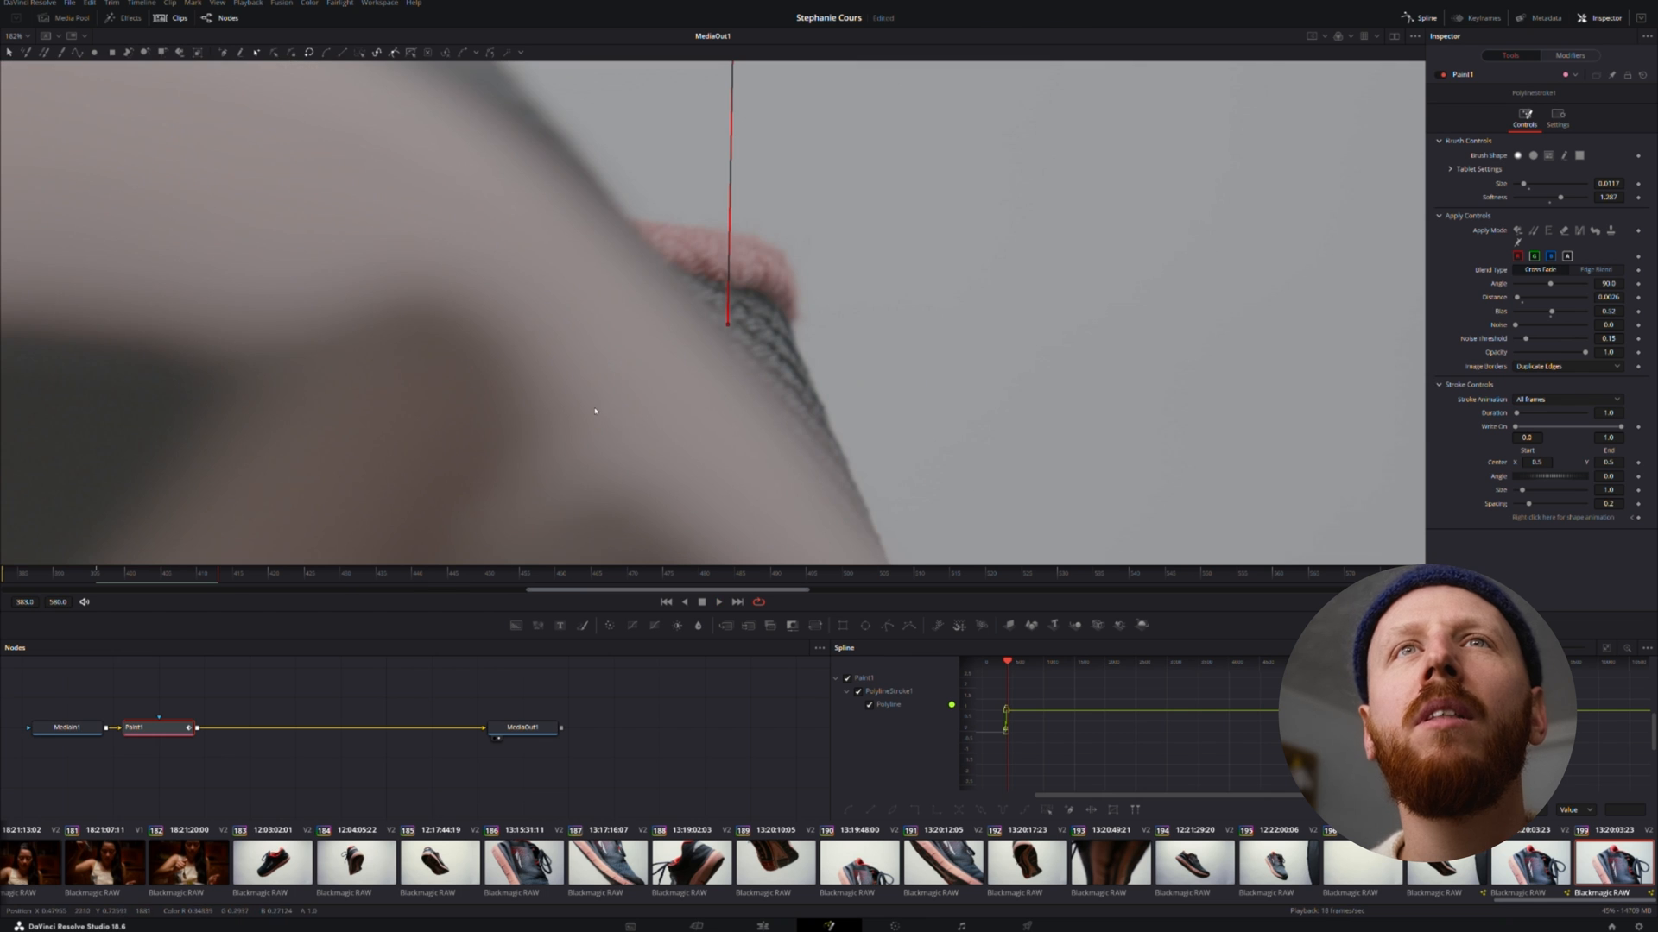
- Where the sole starts covering the collar, move the stroke's lower end up to the collar and its upper end just above the image edge
scroll(726, 326, up, 4)
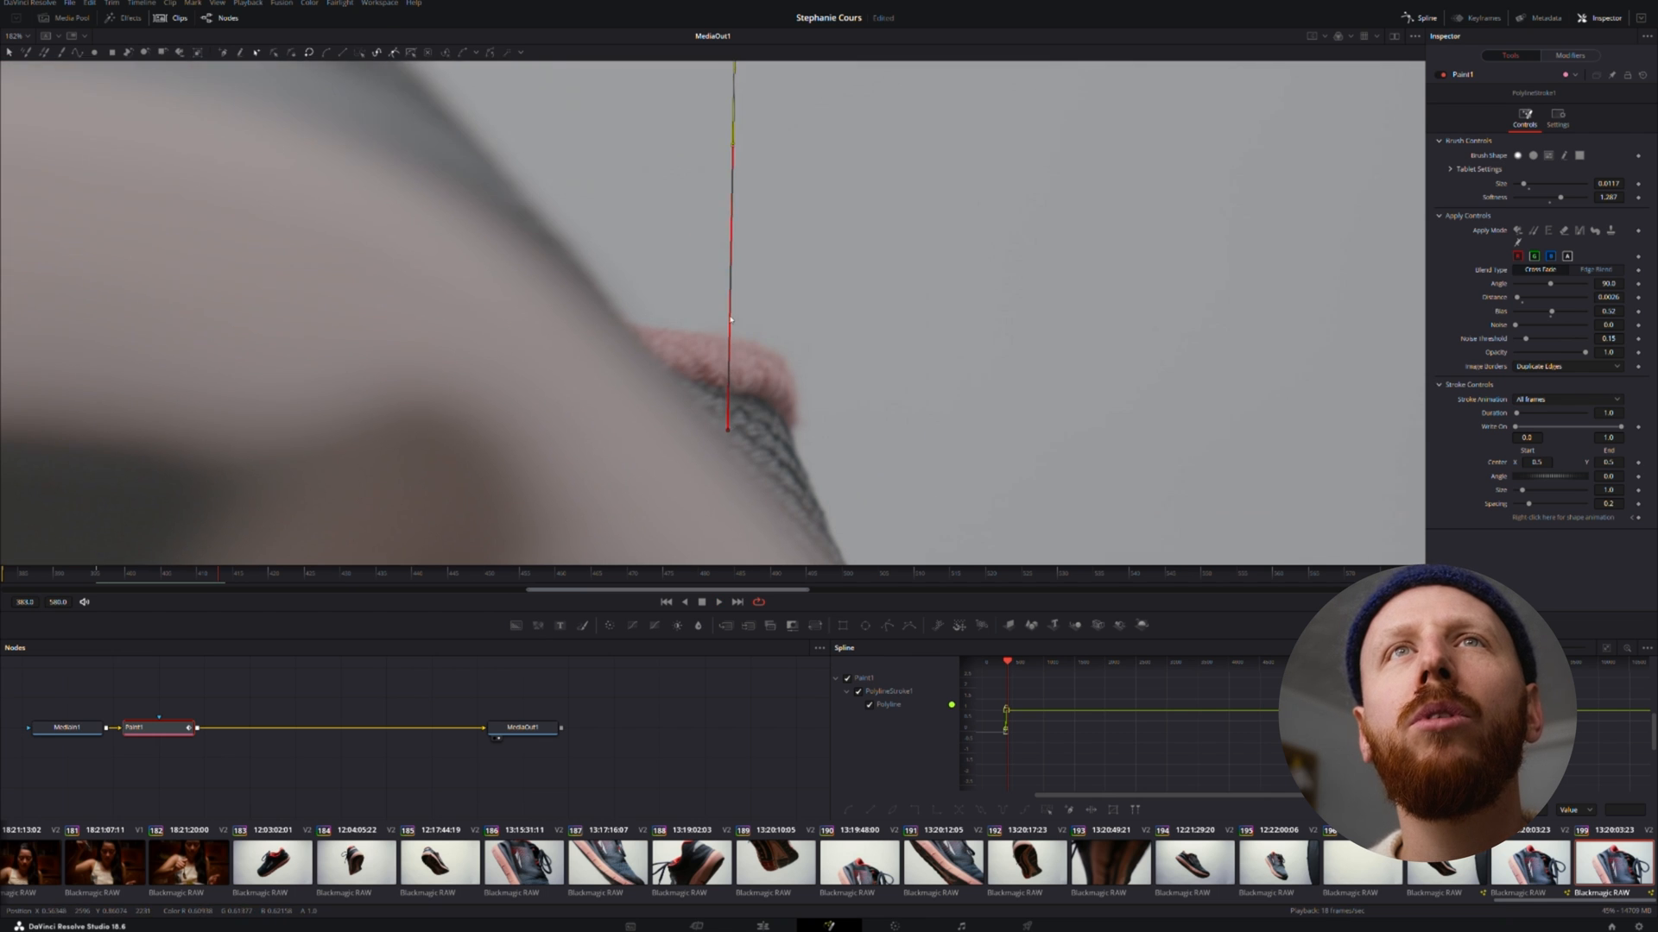
drag(725, 513, 728, 414)
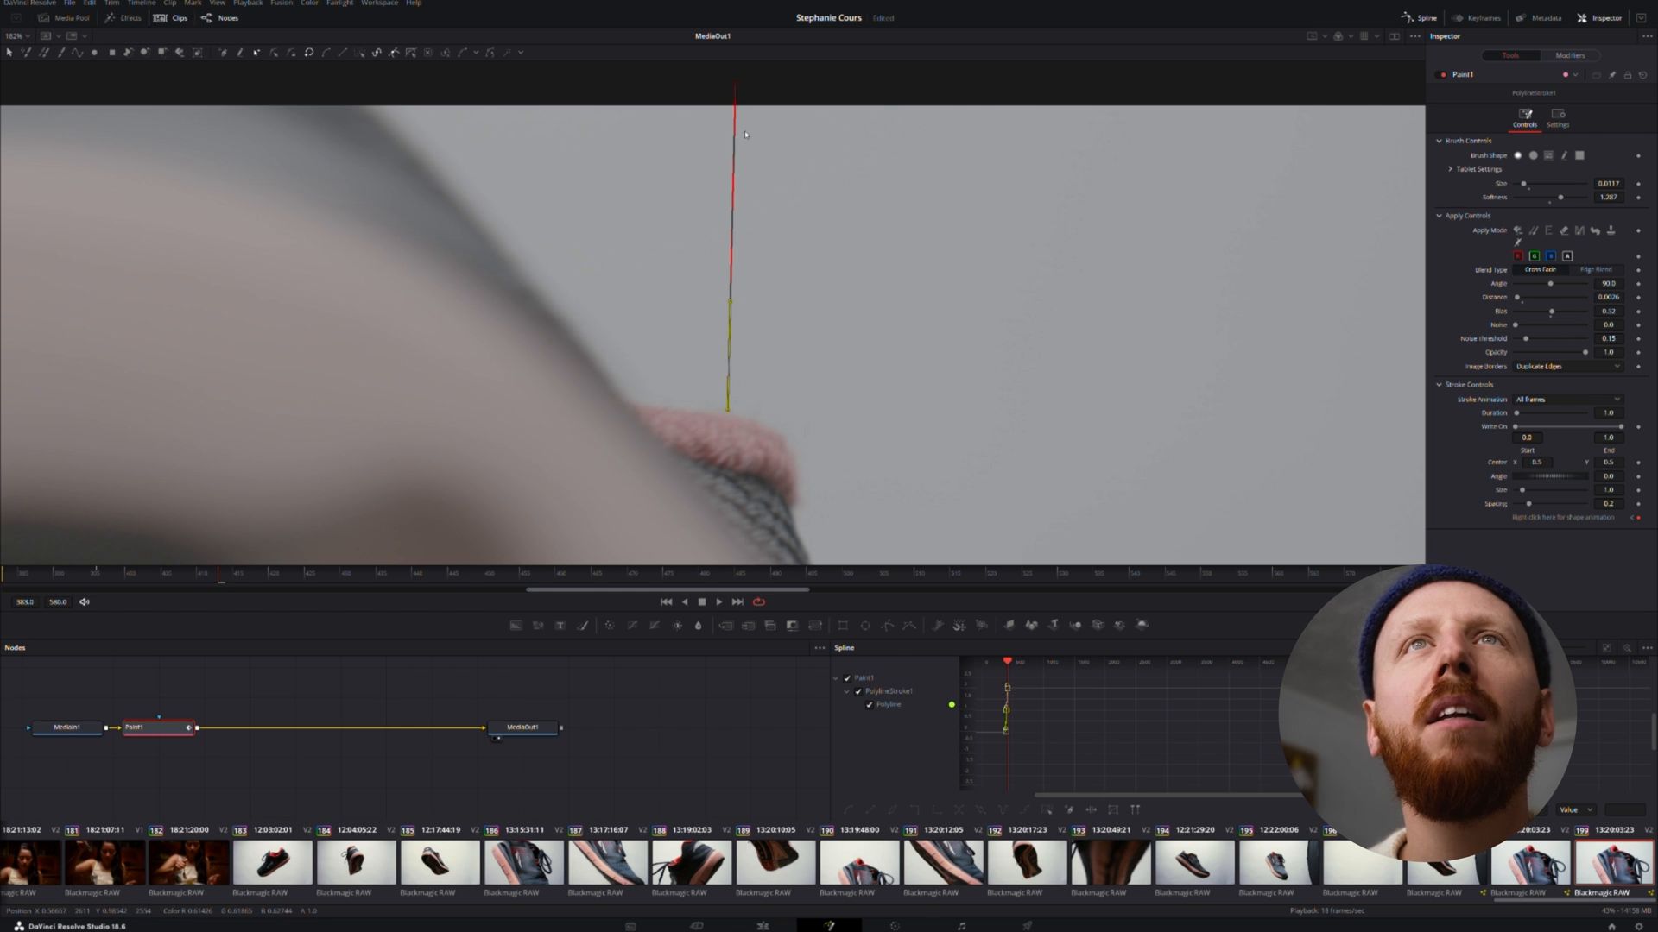
mouse_move(735, 83)
mouse_down()
mouse_move(775, 86)
mouse_move(733, 95)
mouse_up()
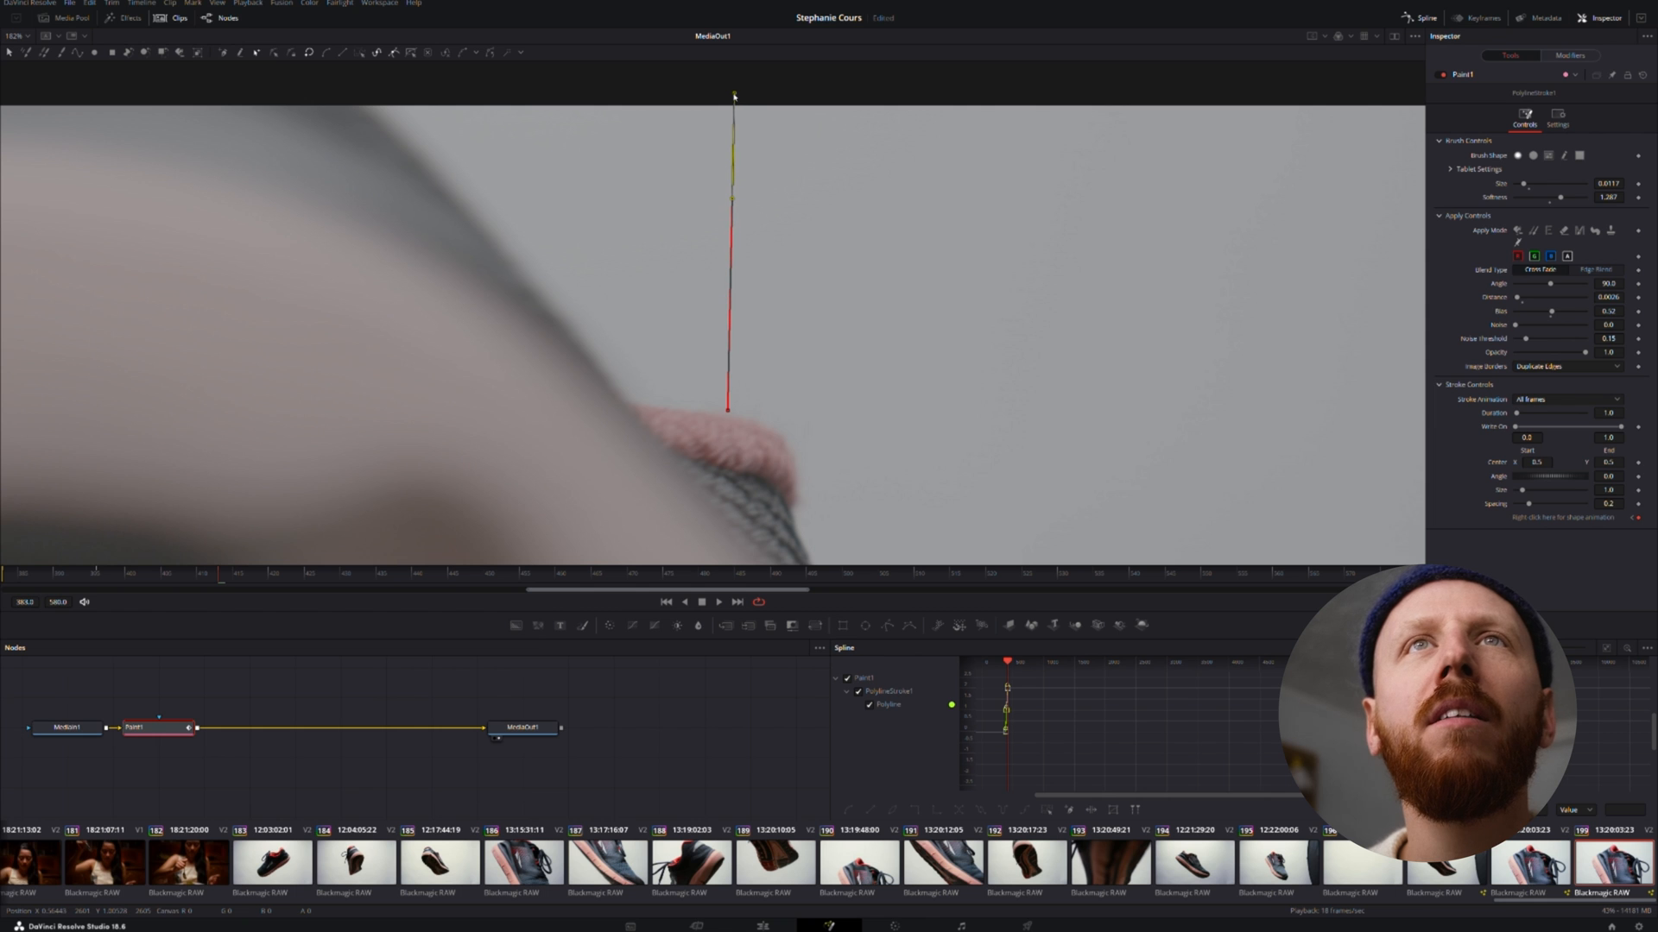
mouse_move(223, 582)
mouse_down()
mouse_move(253, 582)
mouse_move(239, 580)
mouse_up()
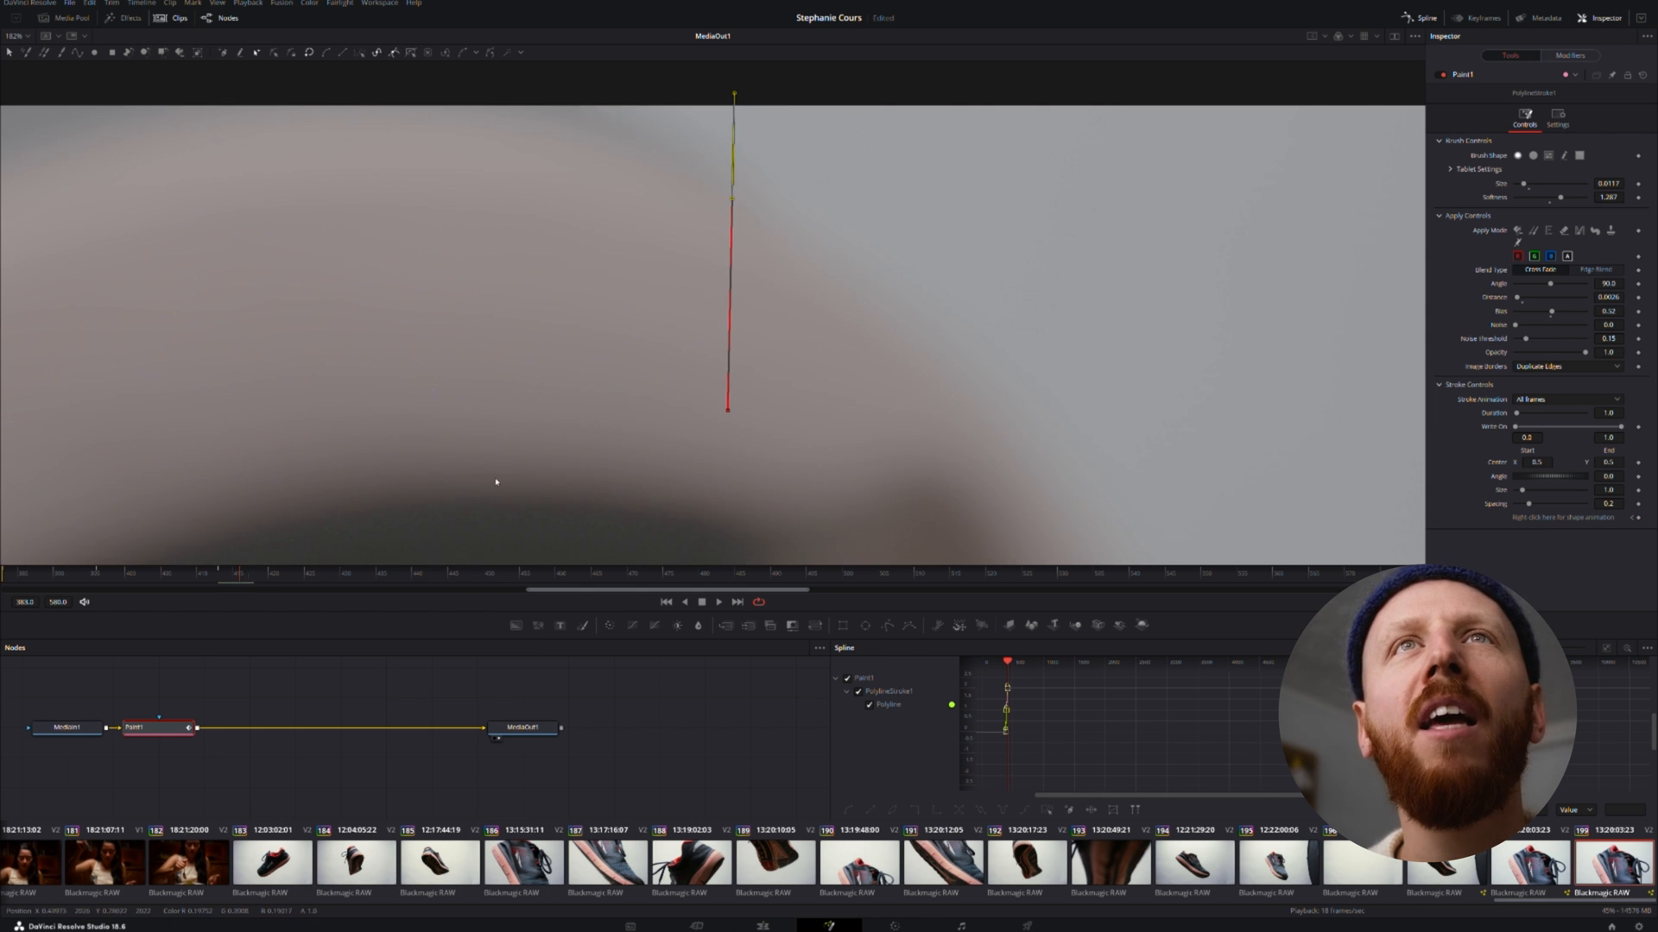
- On a frame where the sole partly covers the wire, raise the stroke's lower end to the sole's blurred edge
scroll(552, 467, up, 1)
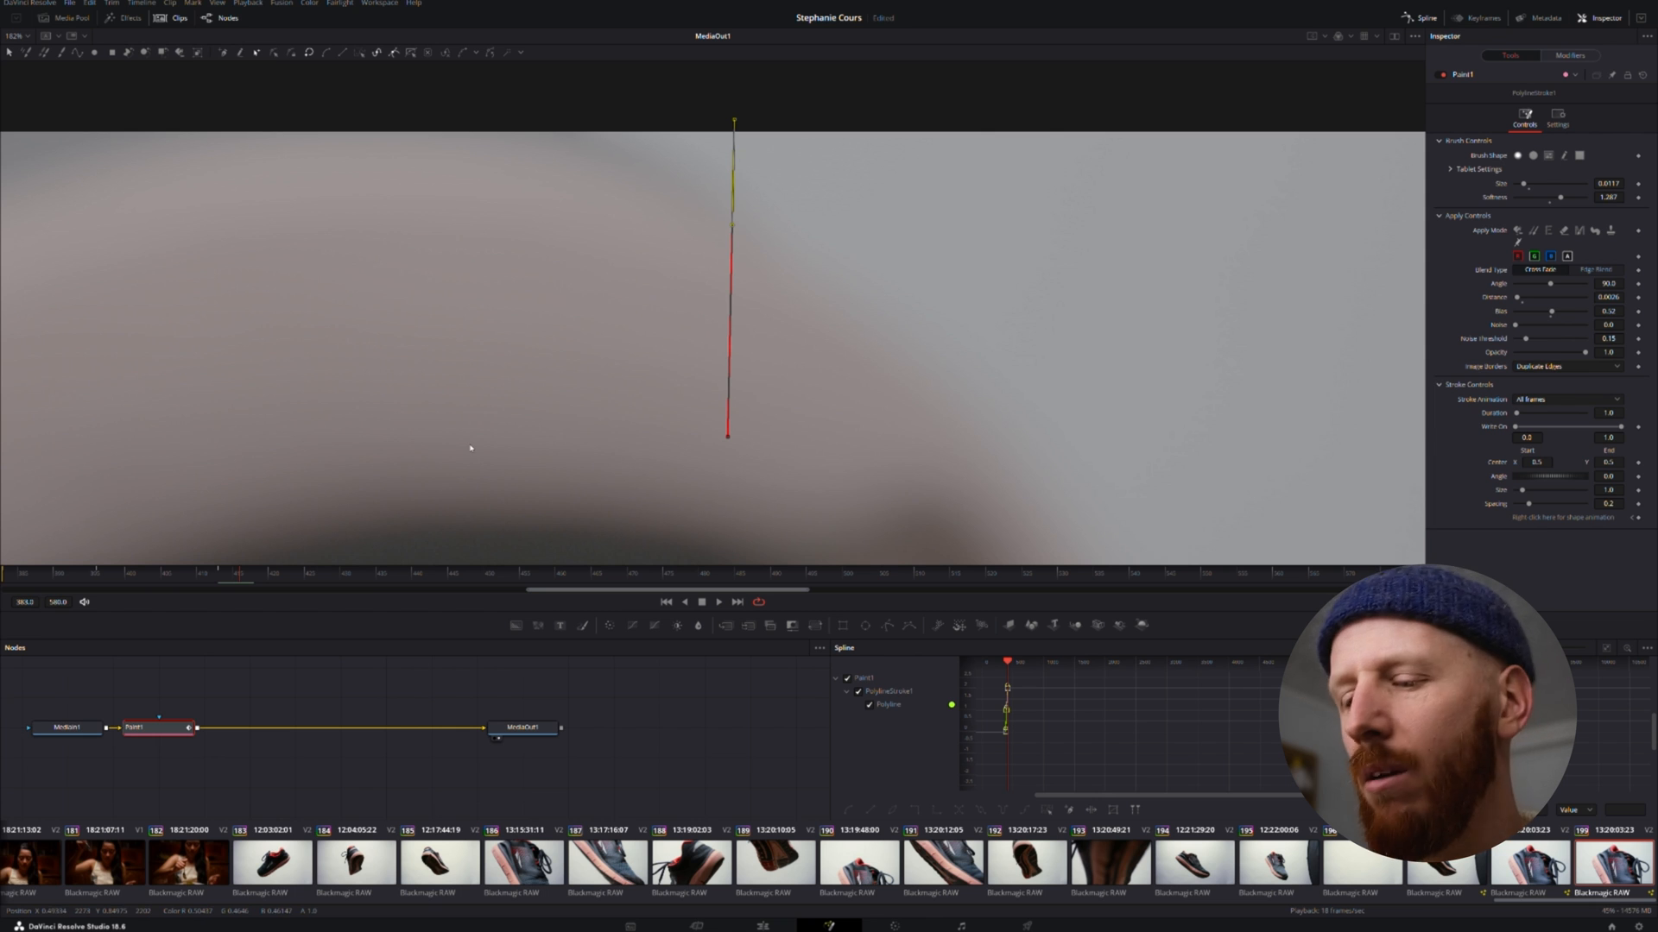
click(227, 578)
drag(228, 579, 227, 578)
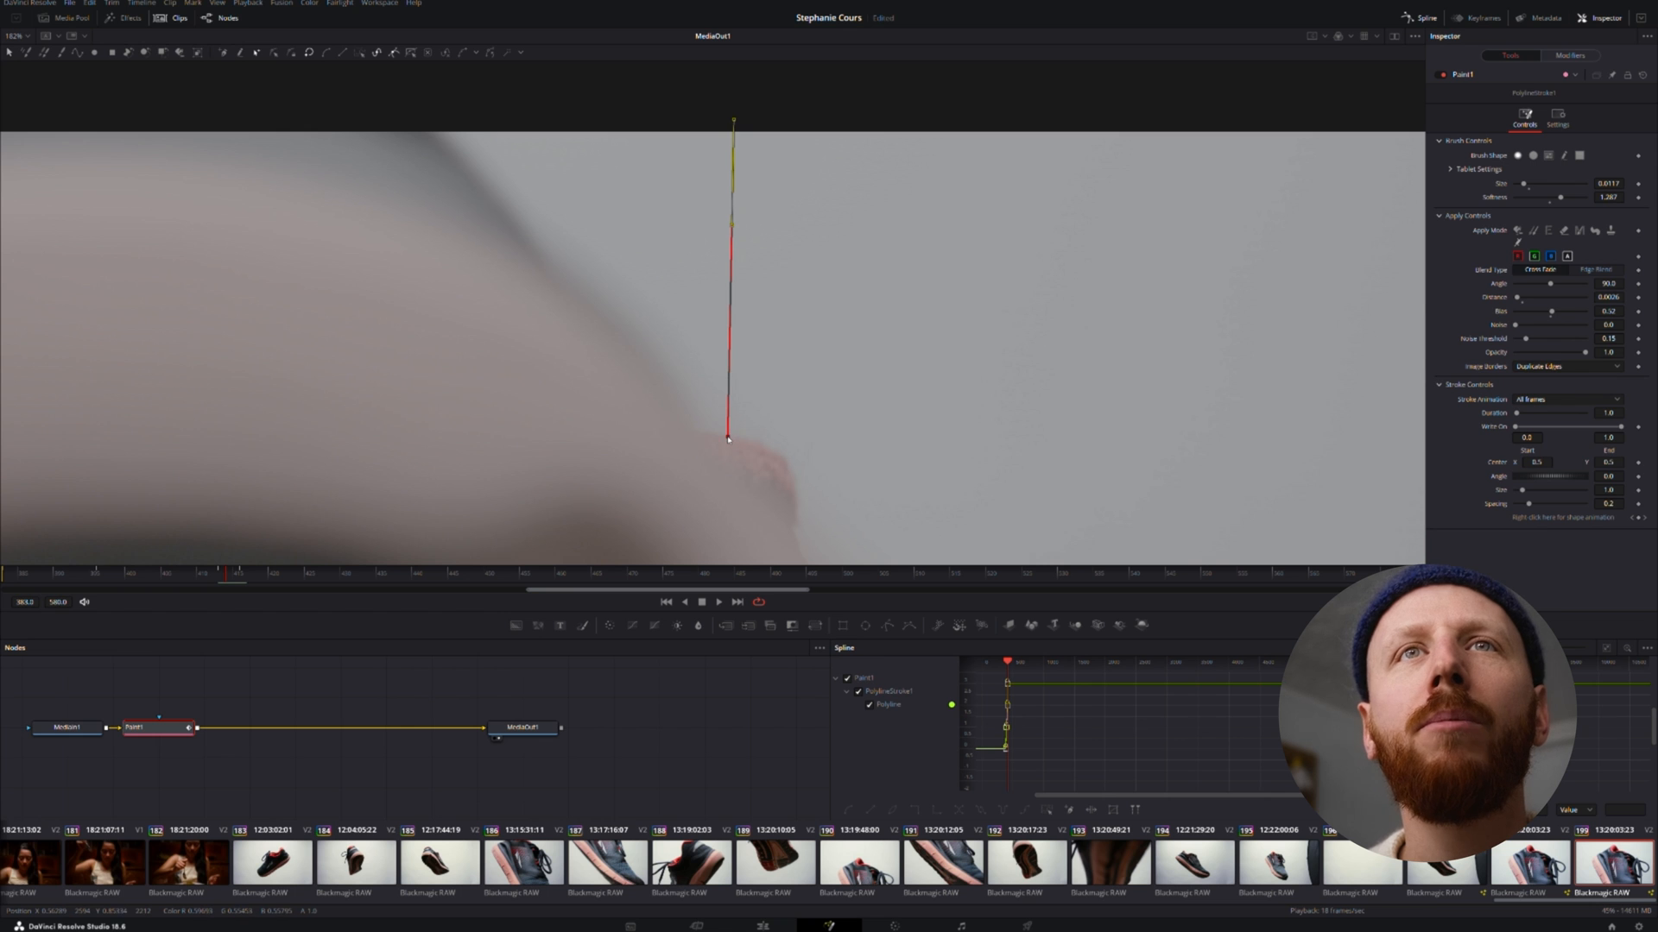
drag(228, 578, 233, 578)
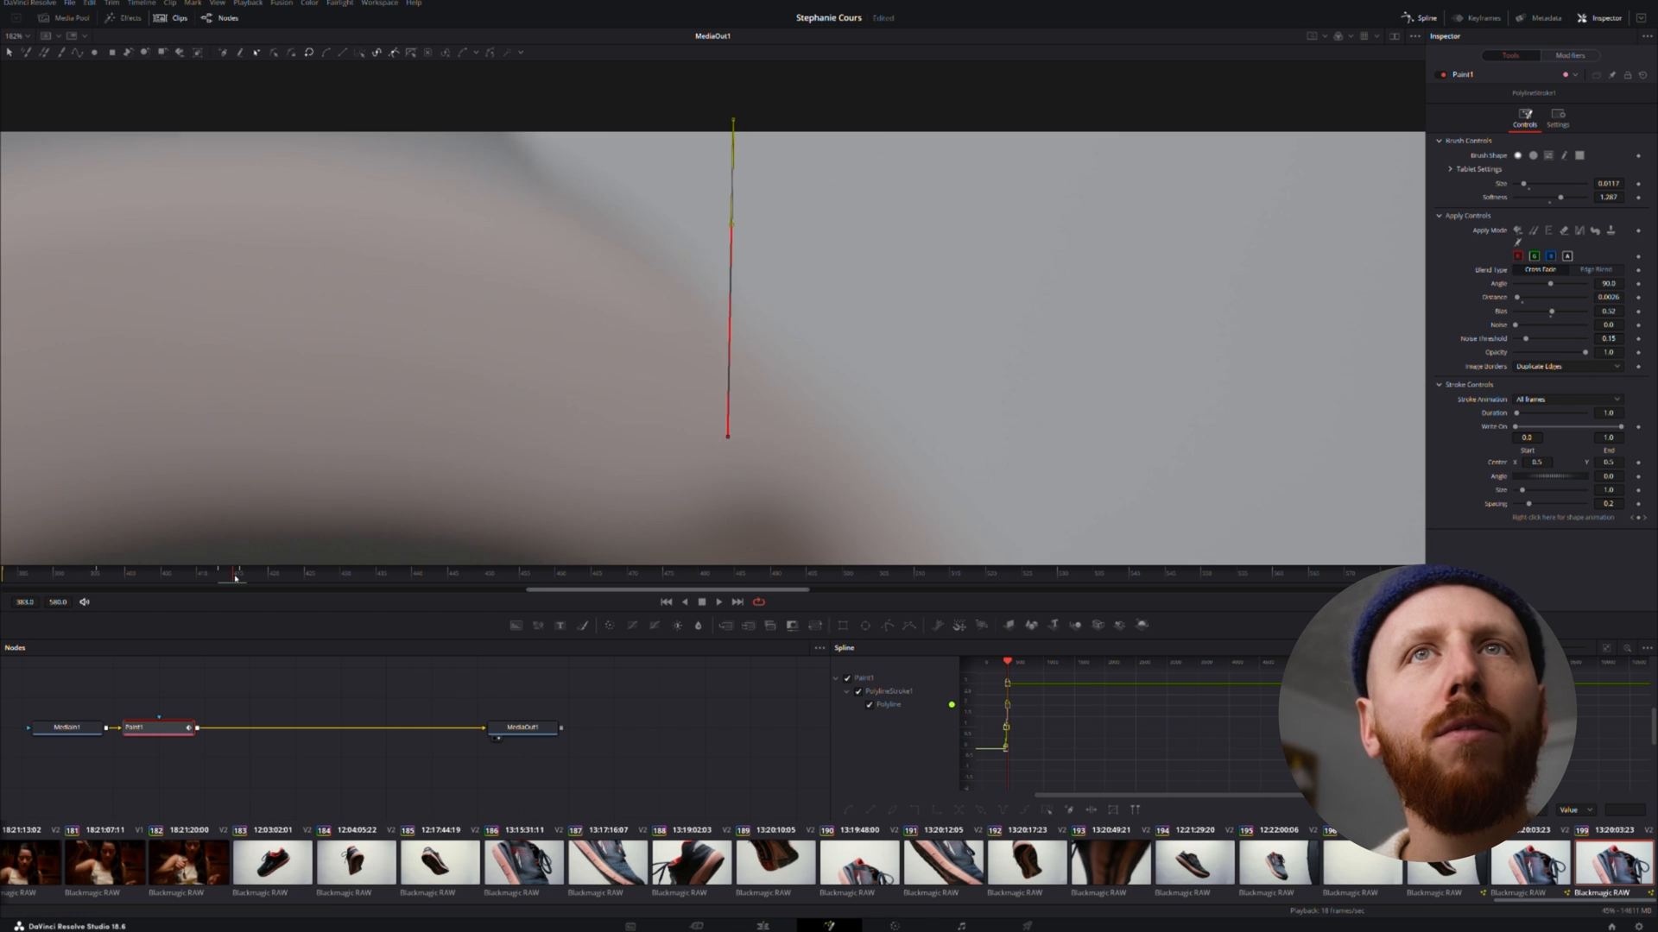
mouse_move(729, 436)
mouse_down()
mouse_move(730, 320)
mouse_move(754, 312)
mouse_move(730, 319)
mouse_move(733, 338)
mouse_up()
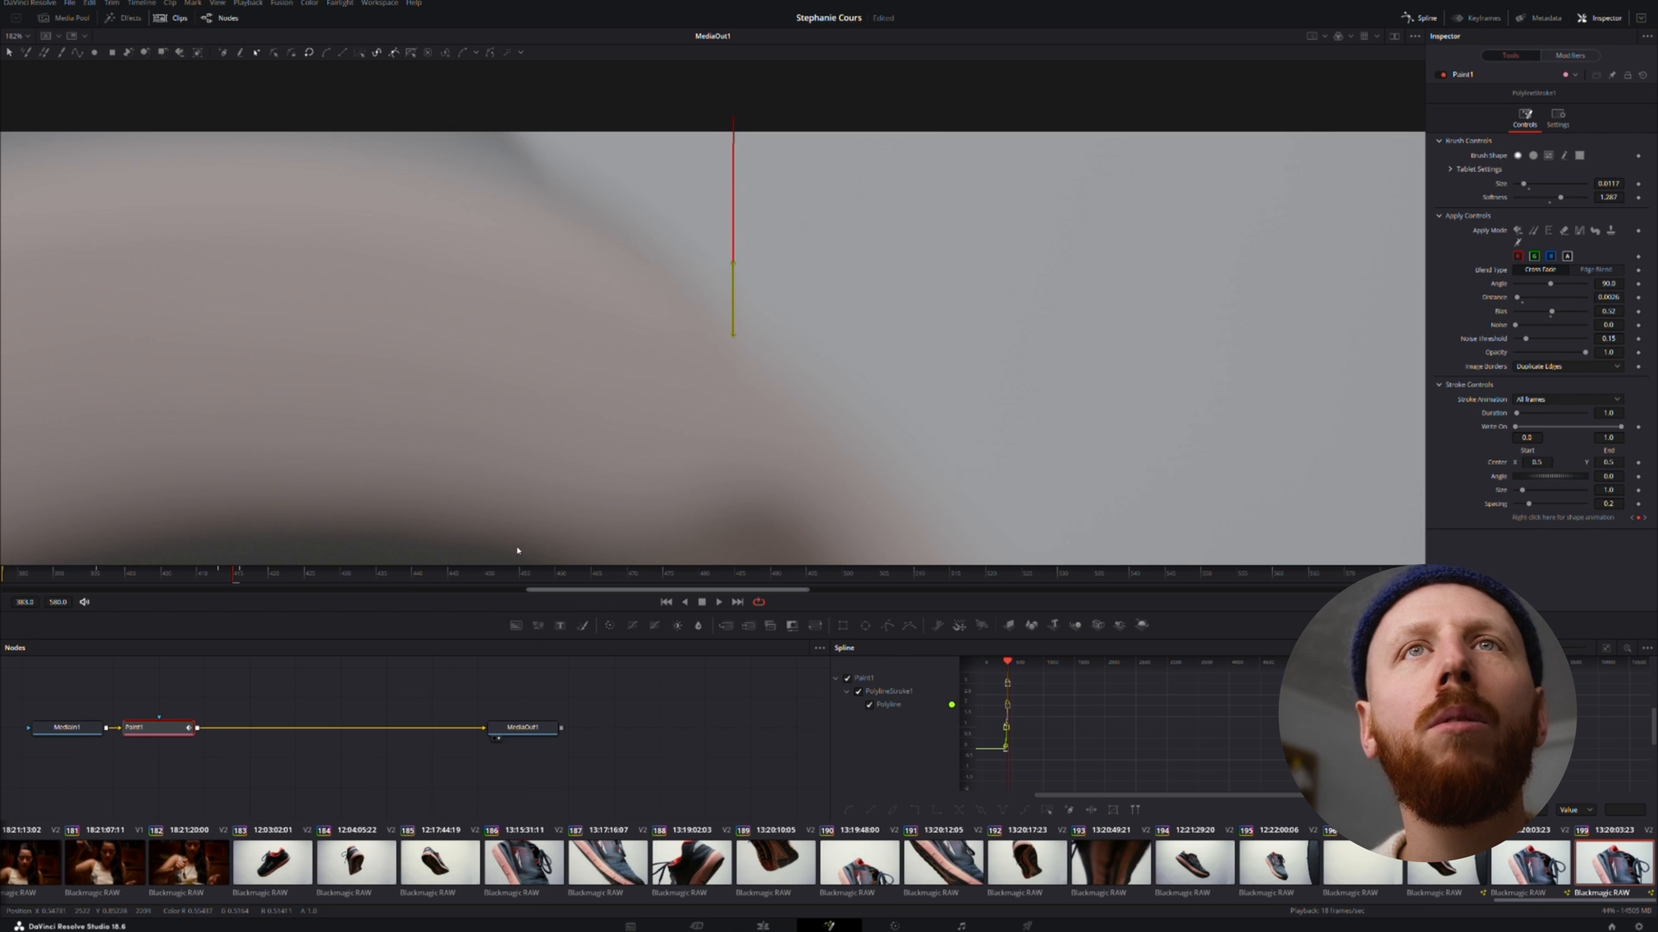
- On a later frame where the sole reaches the top of the image, move the stroke's lower end up beyond the image edge
click(242, 581)
drag(246, 582, 263, 582)
scroll(587, 399, up, 3)
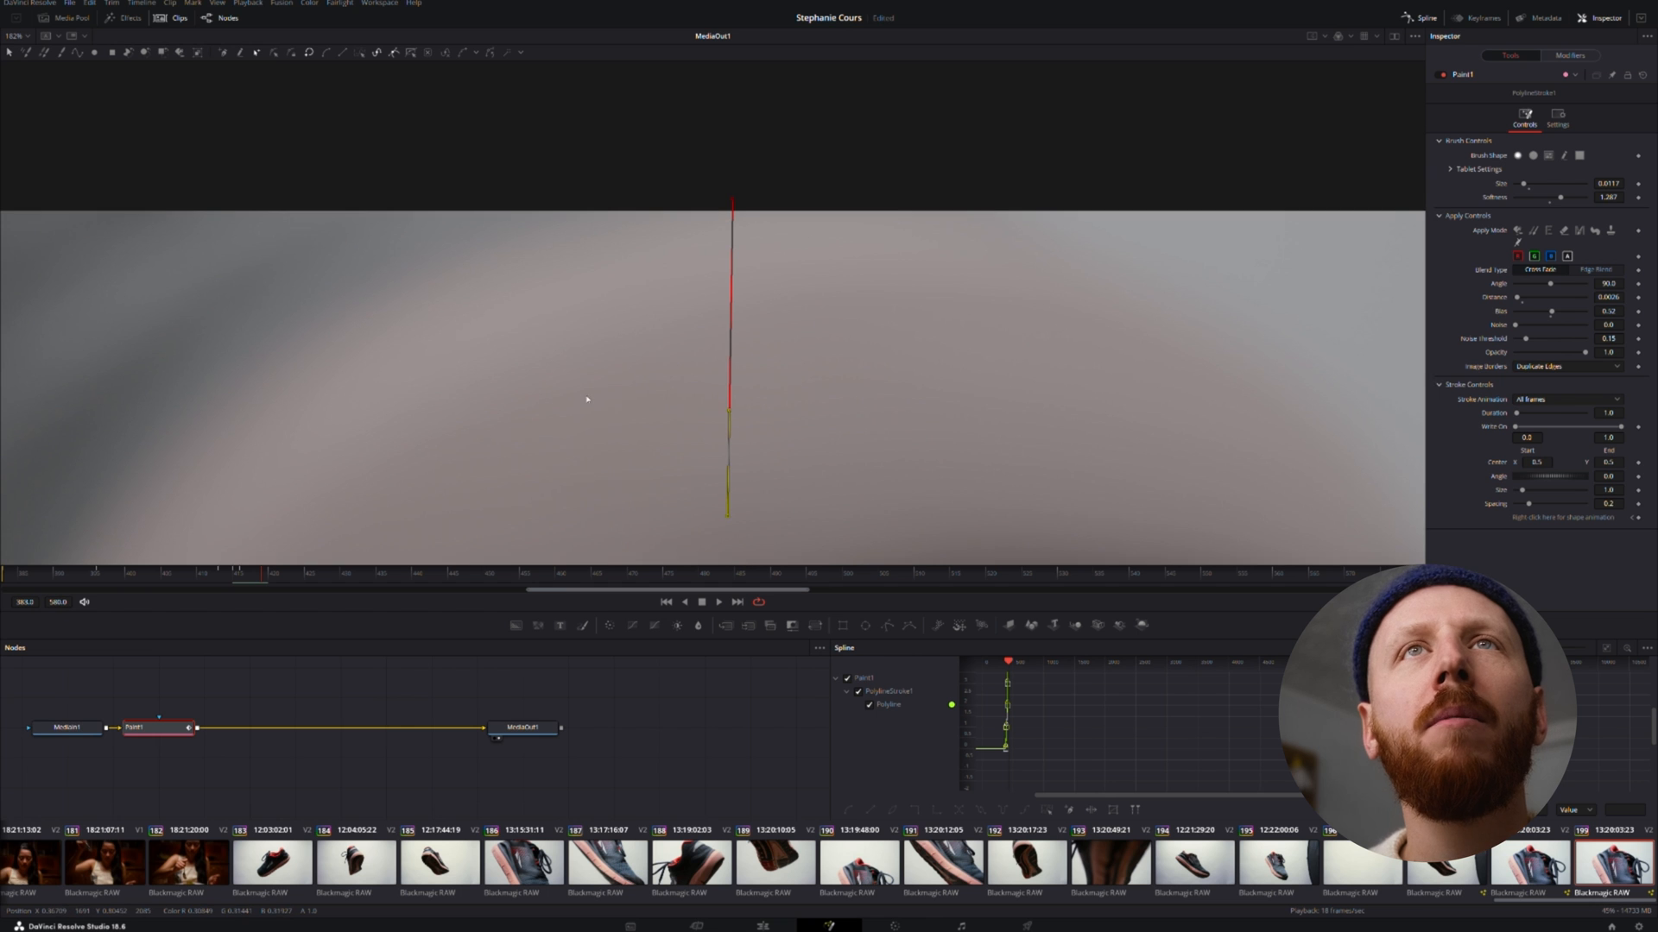
scroll(585, 399, down, 2)
mouse_move(728, 466)
mouse_down()
mouse_move(814, 147)
mouse_move(795, 93)
mouse_up()
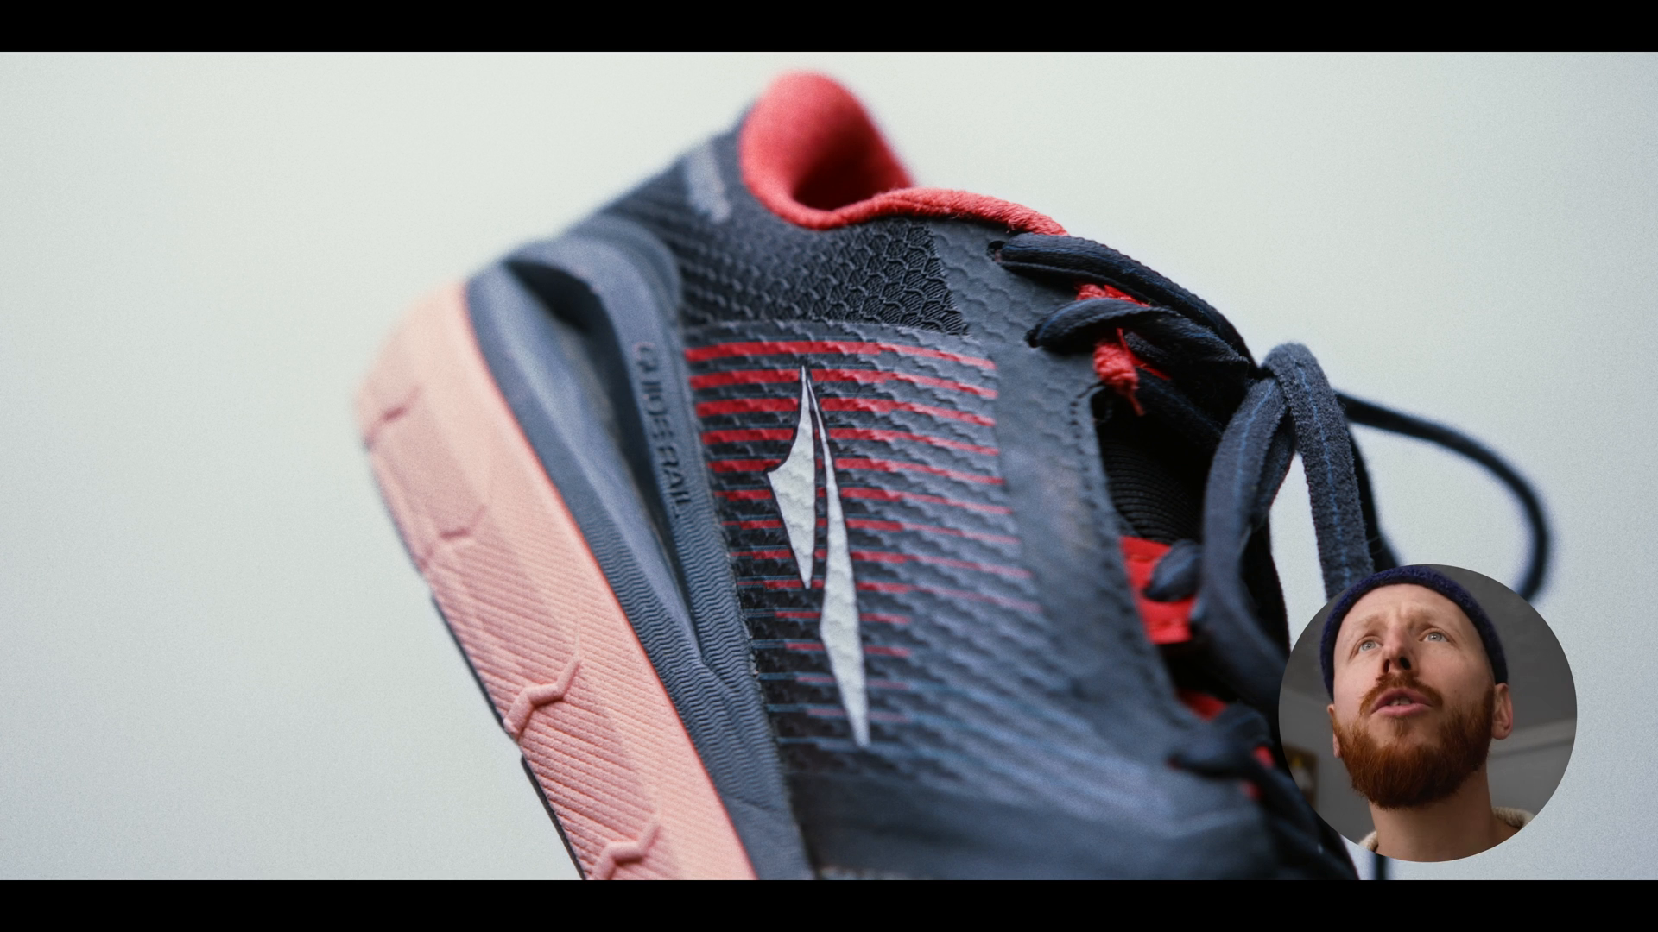